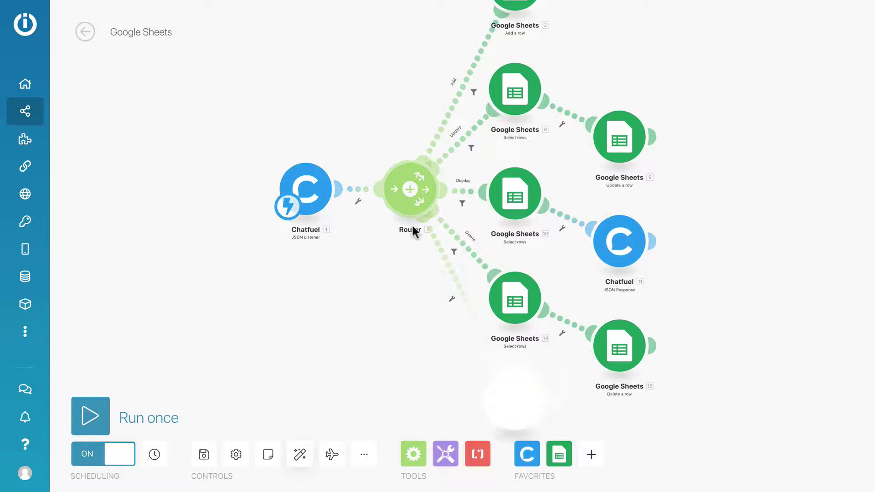
- Add a Google Sheets 'Get a cell' module to the new route
{"action": "left_click", "coordinate": [528, 398]}
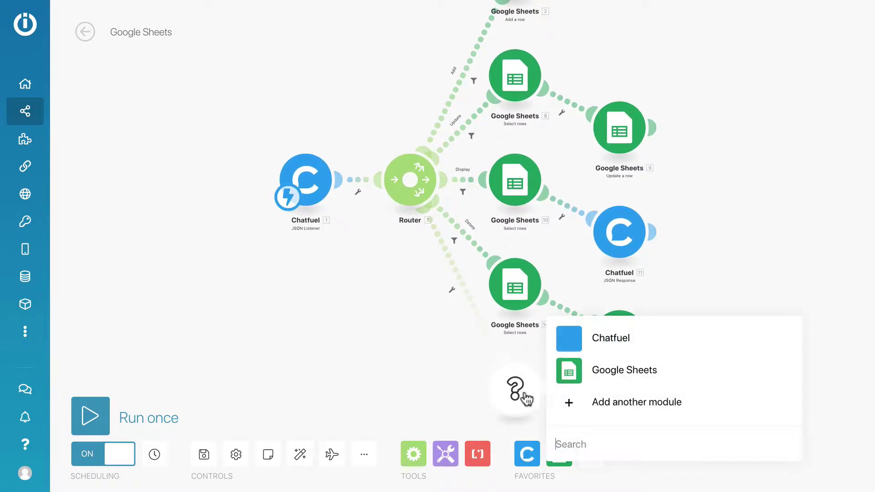
{"action": "left_click", "coordinate": [581, 377]}
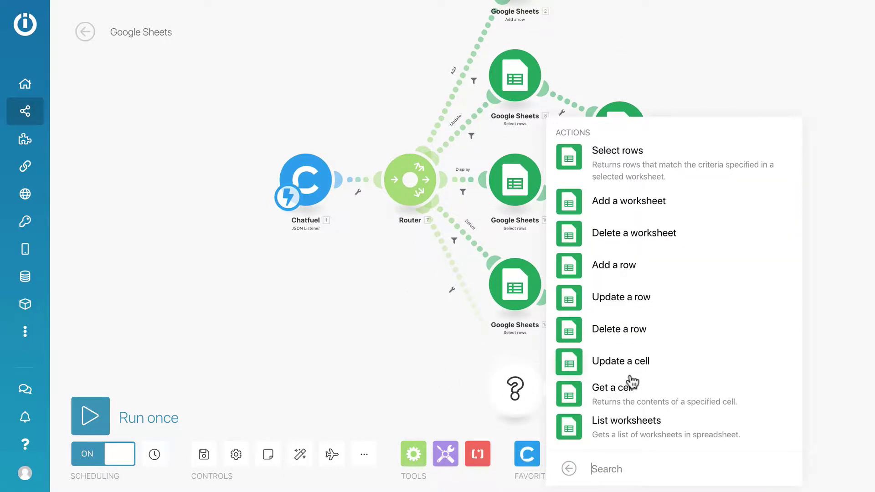
{"action": "left_click", "coordinate": [605, 400]}
{"action": "left_click_drag", "start_coordinate": [425, 377], "coordinate": [318, 252]}
{"action": "scroll", "coordinate": [390, 256], "scroll_direction": "up", "scroll_amount": 4}
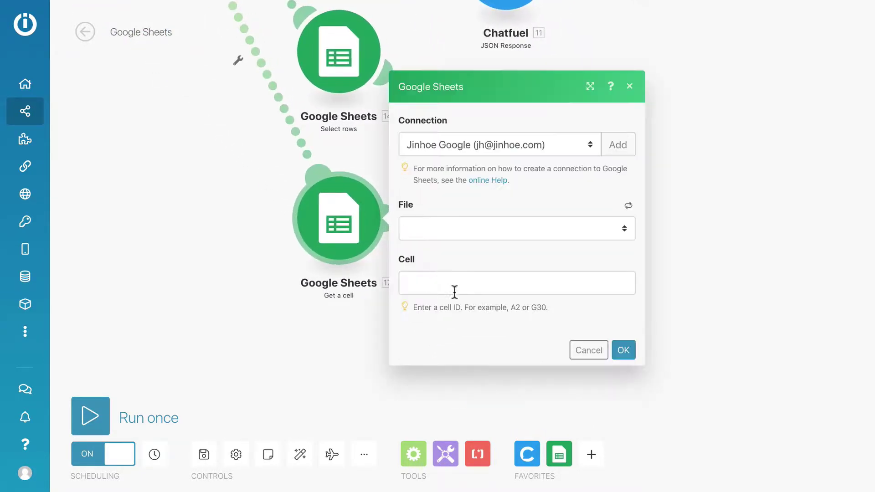
- Point the module at the Product Inventory spreadsheet with productID mapped into Cell
{"action": "left_click", "coordinate": [482, 229]}
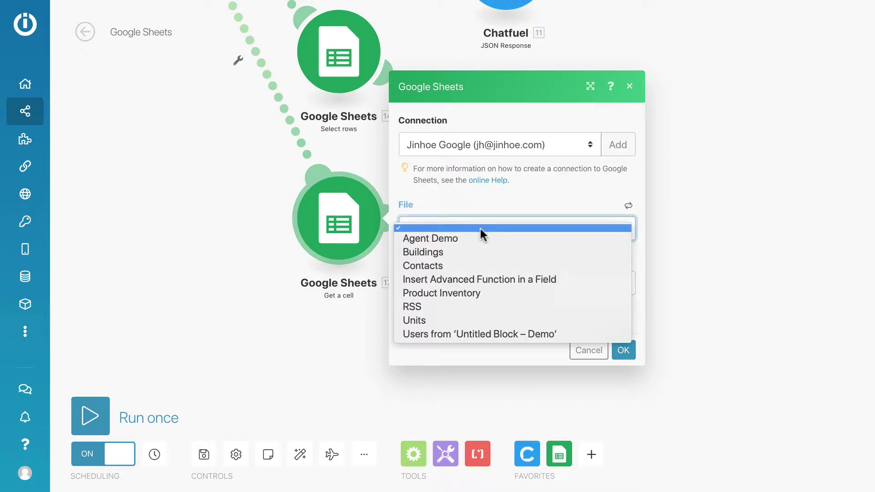
{"action": "left_click", "coordinate": [467, 294]}
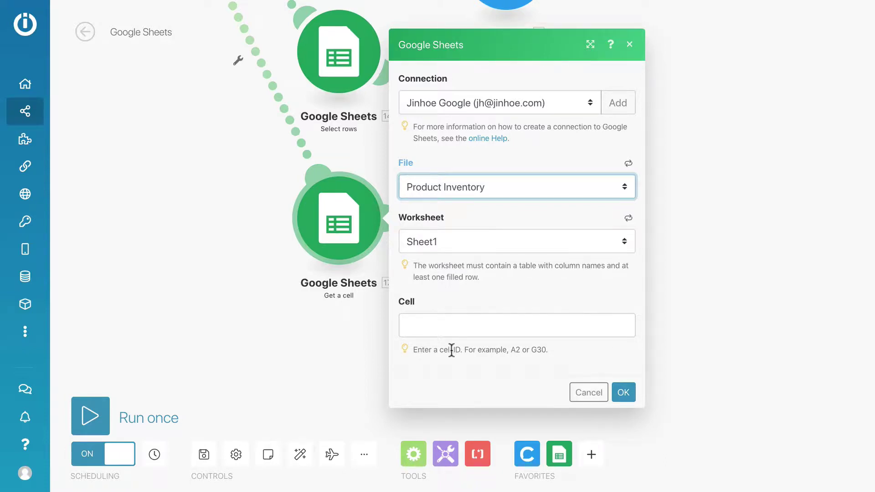
{"action": "left_click", "coordinate": [492, 327]}
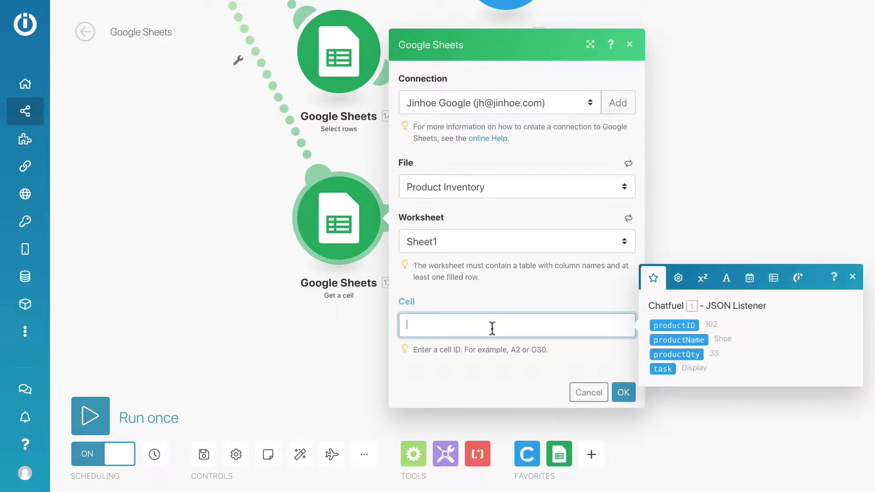
{"action": "left_click_drag", "start_coordinate": [654, 327], "coordinate": [667, 356]}
{"action": "left_click", "coordinate": [589, 391]}
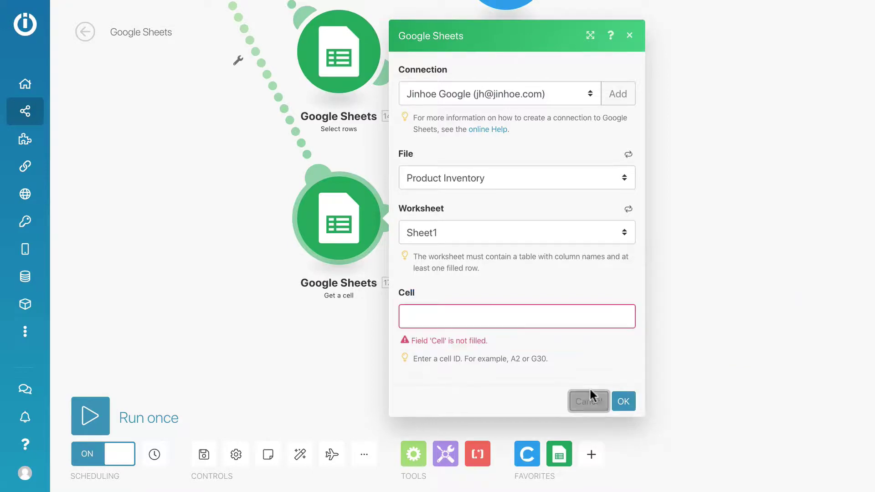
{"action": "left_click", "coordinate": [620, 401]}
{"action": "key", "text": "ctrl+Left"}
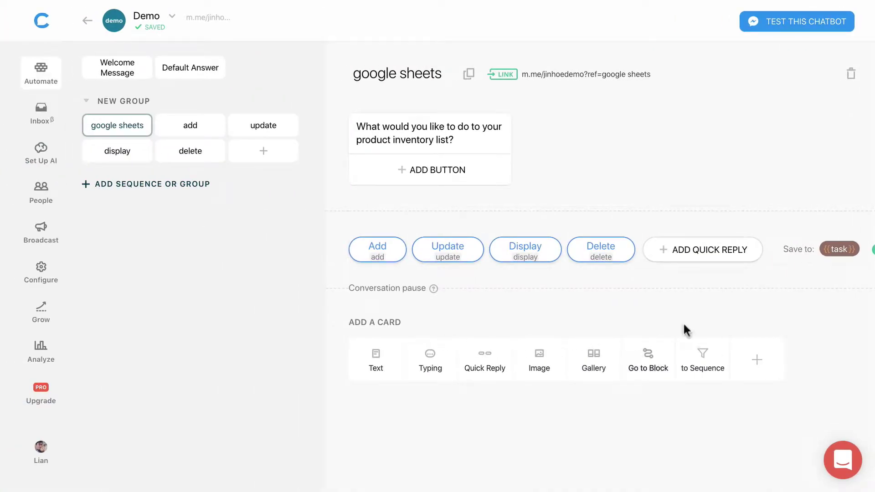
- Add a 'Cell' quick reply that leads to a newly created 'cell' block
{"action": "left_click", "coordinate": [707, 250]}
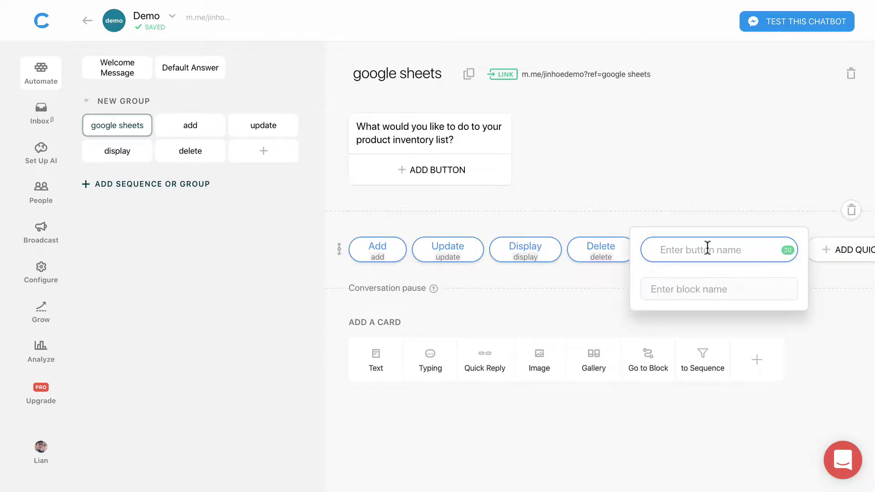
{"action": "type", "text": "Cell"}
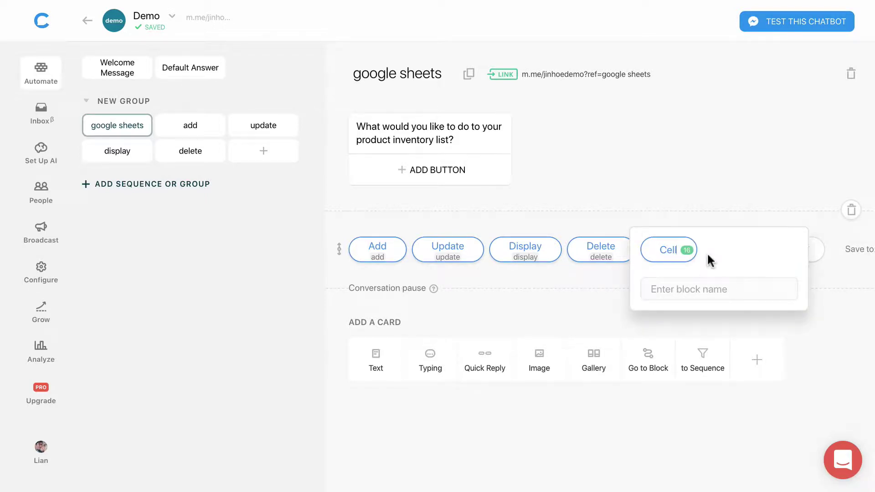
{"action": "left_click", "coordinate": [697, 289]}
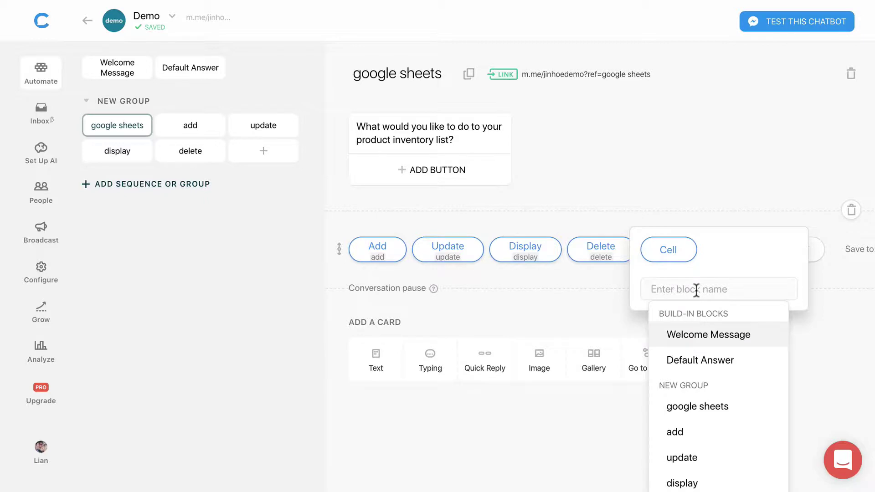
{"action": "type", "text": "cell"}
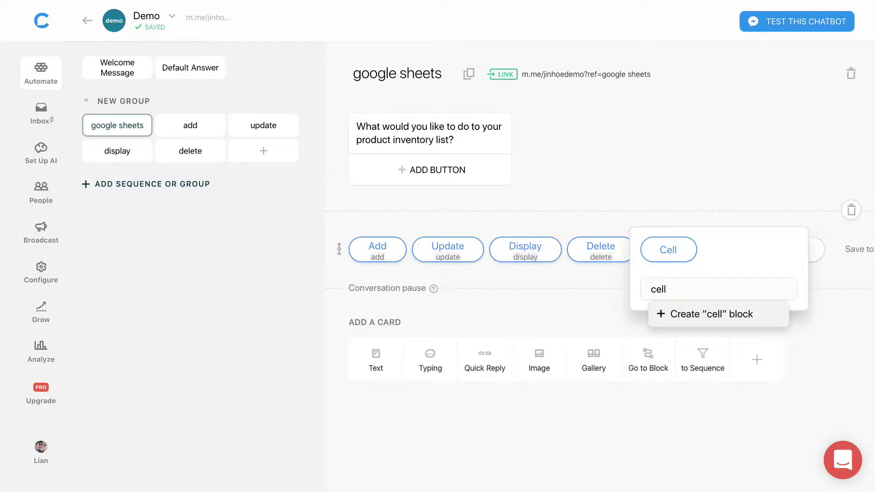
{"action": "left_click", "coordinate": [694, 315]}
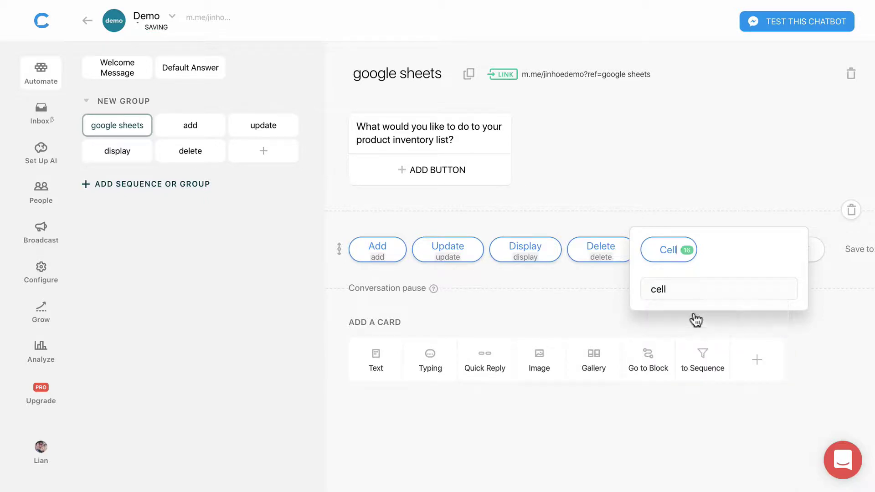
{"action": "left_click", "coordinate": [596, 312]}
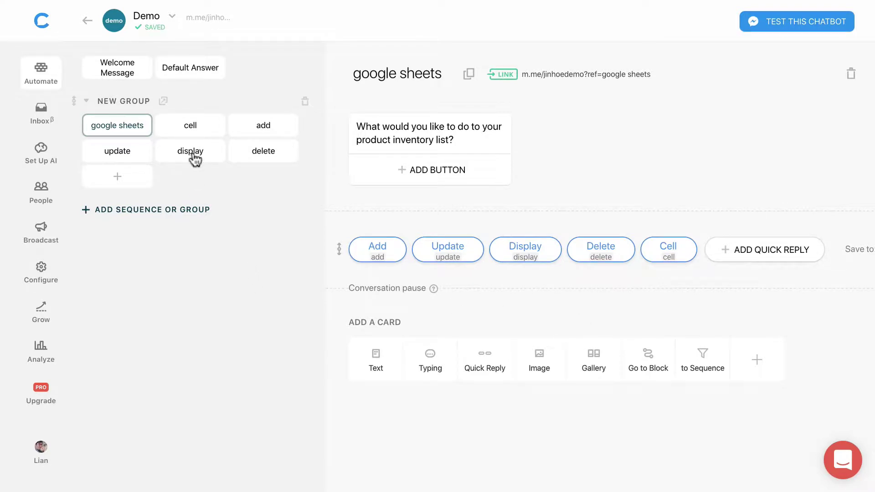
- Give the cell block a 1.2 sec typing card and the text 'What would you like to do to a cell?'
{"action": "left_click", "coordinate": [190, 130]}
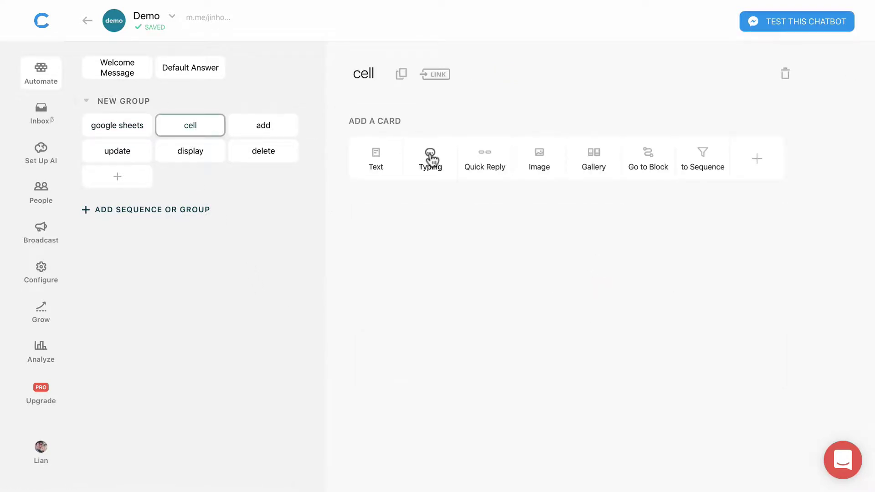
{"action": "left_click", "coordinate": [430, 153]}
{"action": "left_click_drag", "start_coordinate": [399, 160], "coordinate": [400, 166]}
{"action": "left_click", "coordinate": [372, 269]}
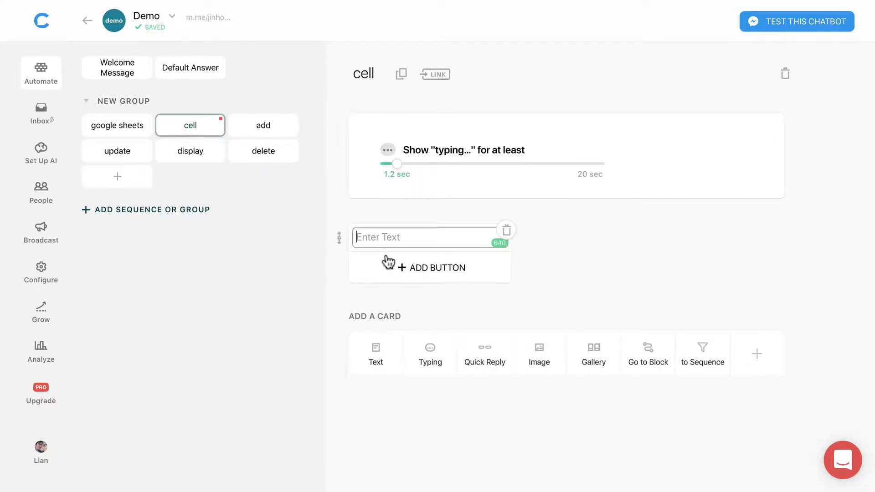
{"action": "type", "text": "What would you like to "}
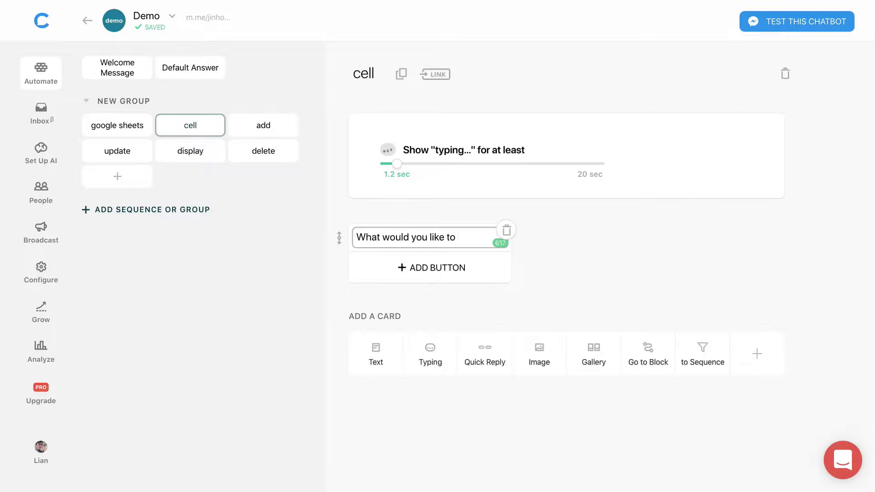
{"action": "type", "text": "do to a cell?"}
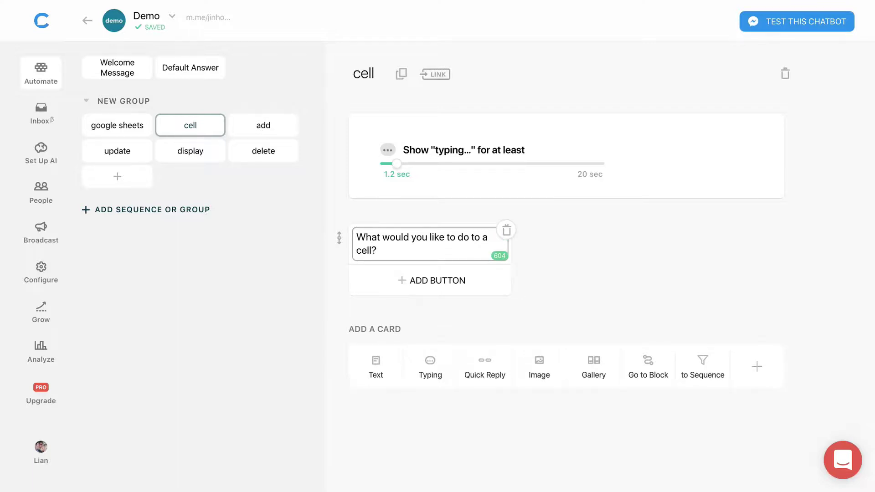
{"action": "left_click", "coordinate": [607, 256]}
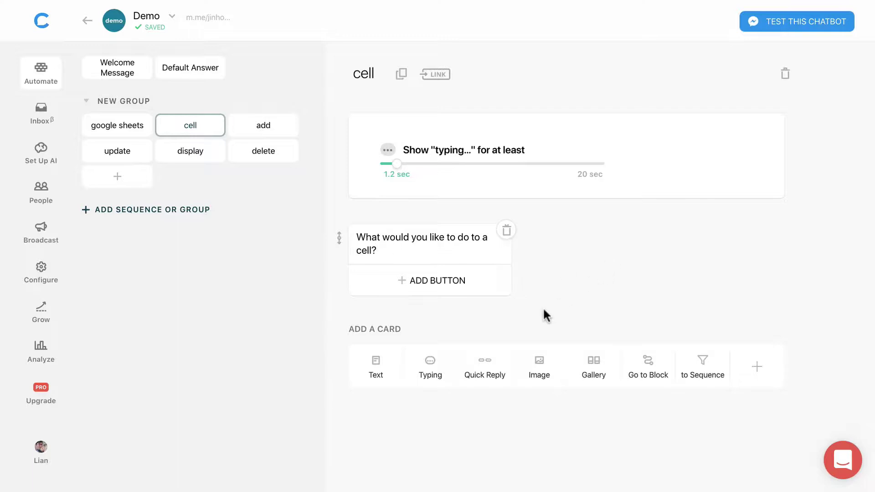
- Add a 'Display Cell' quick reply under the cell question
{"action": "left_click", "coordinate": [484, 363]}
{"action": "left_click", "coordinate": [480, 360]}
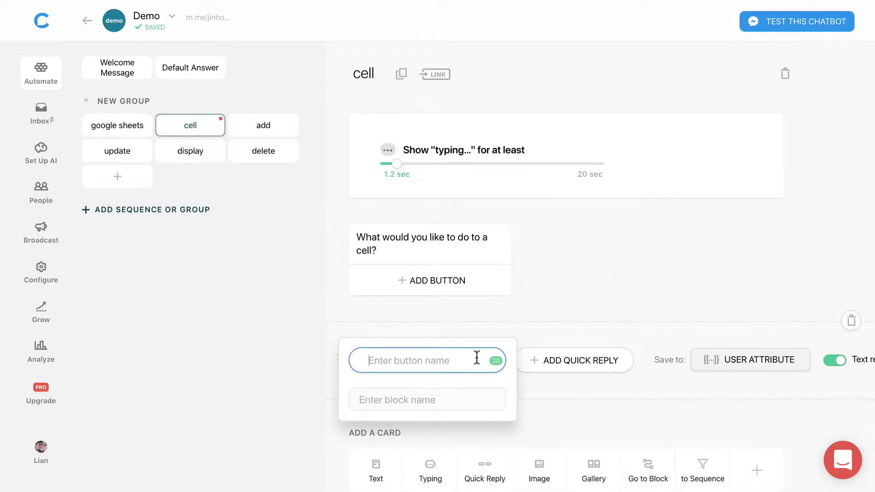
{"action": "type", "text": "Displa"}
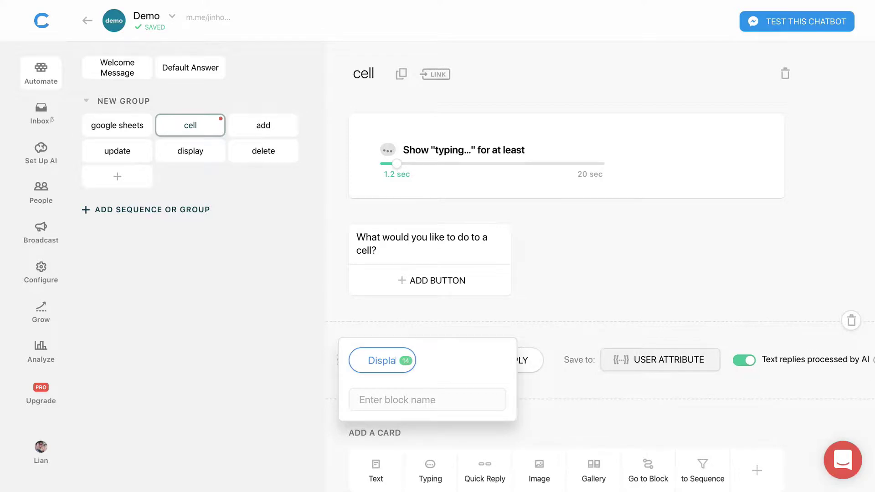
{"action": "type", "text": "y Cell"}
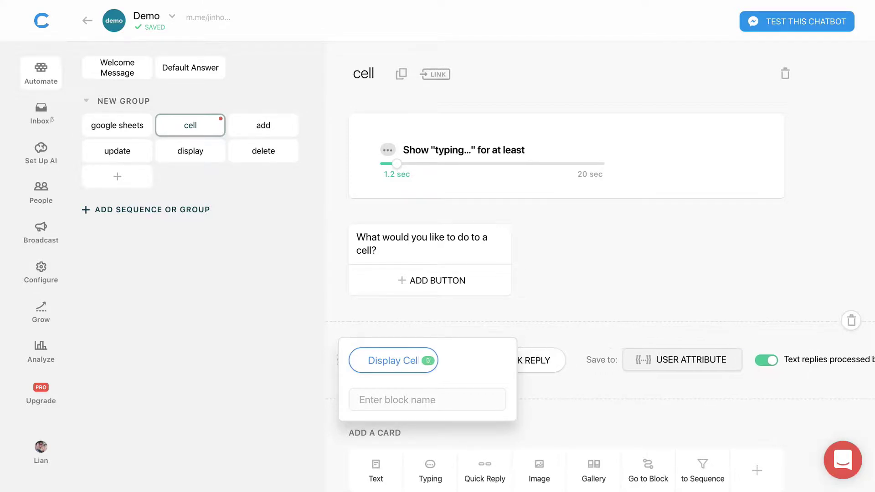
{"action": "left_click", "coordinate": [454, 319]}
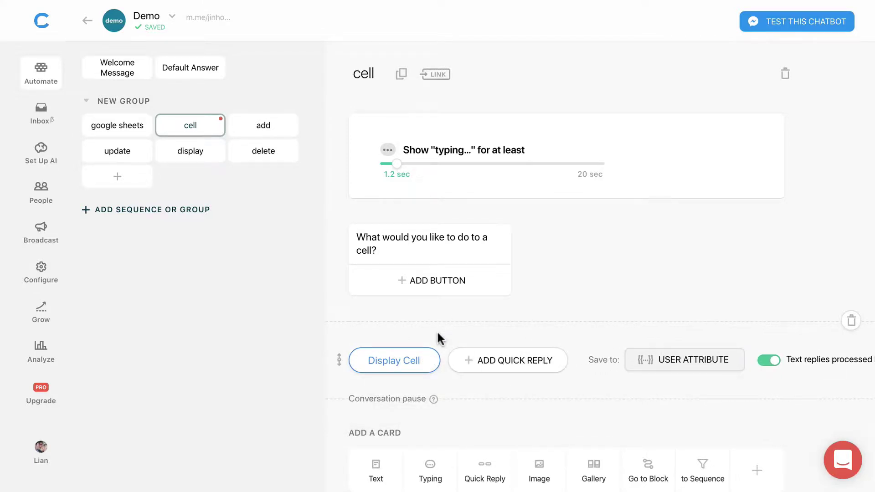
- Save the quick reply answer to the user attribute 'task'
{"action": "left_click", "coordinate": [646, 365]}
{"action": "left_click", "coordinate": [370, 301]}
{"action": "type", "text": "task"}
{"action": "key", "text": "Return"}
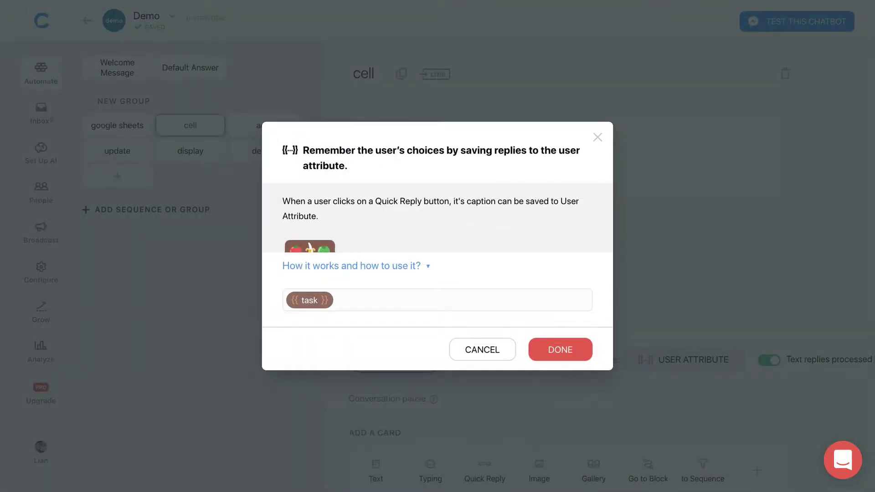
{"action": "left_click", "coordinate": [546, 353]}
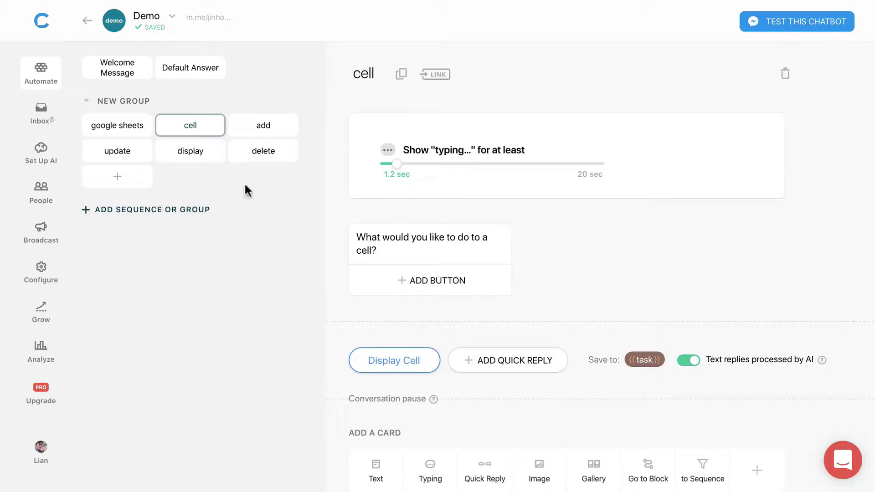
- Duplicate the delete block and rename the copy 'display cell'
{"action": "right_click", "coordinate": [262, 159]}
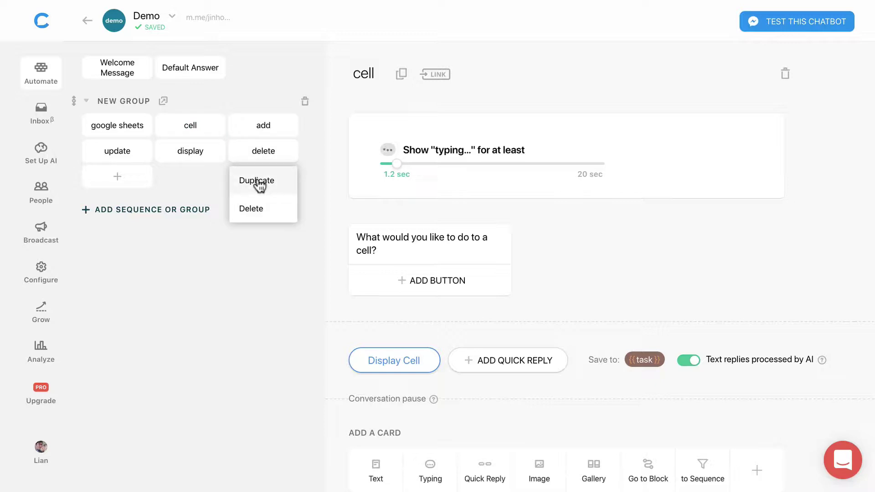
{"action": "left_click", "coordinate": [256, 181]}
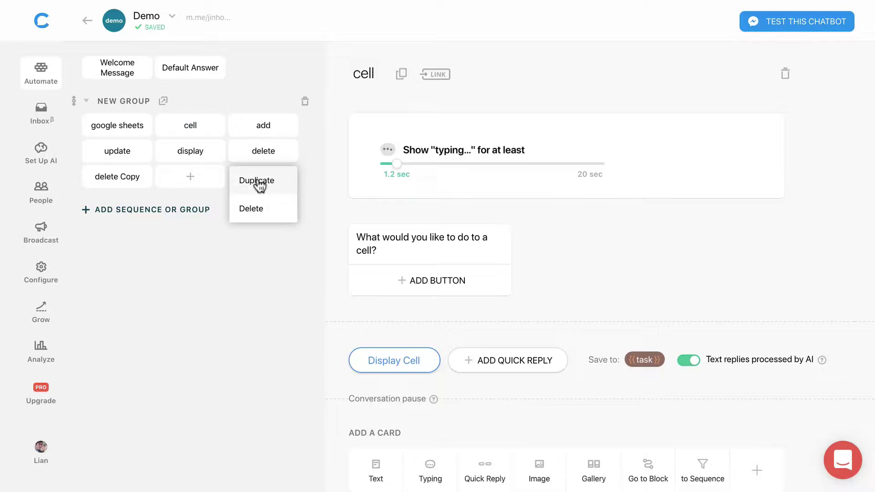
{"action": "left_click", "coordinate": [122, 176]}
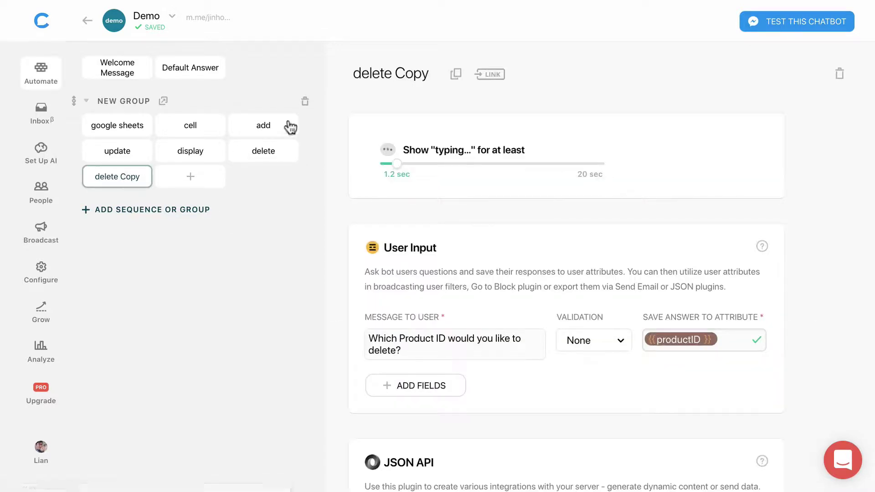
{"action": "left_click", "coordinate": [411, 73]}
{"action": "type", "text": "display cell"}
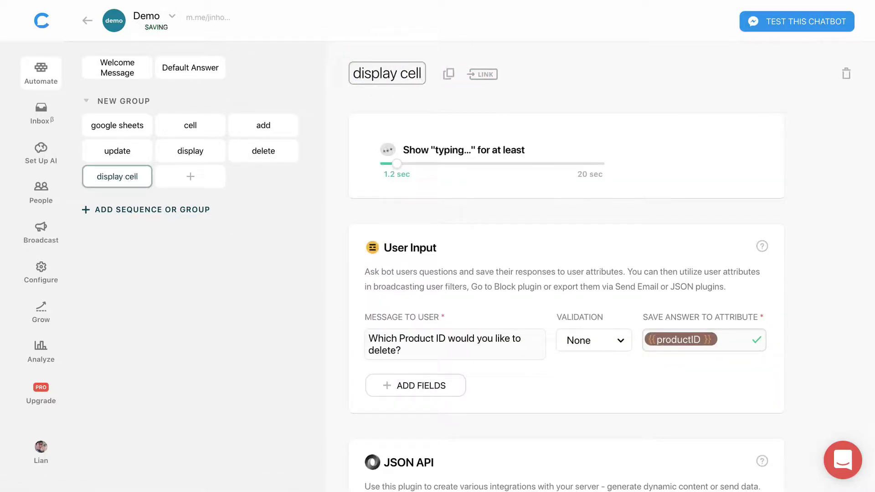
{"action": "key", "text": "Return"}
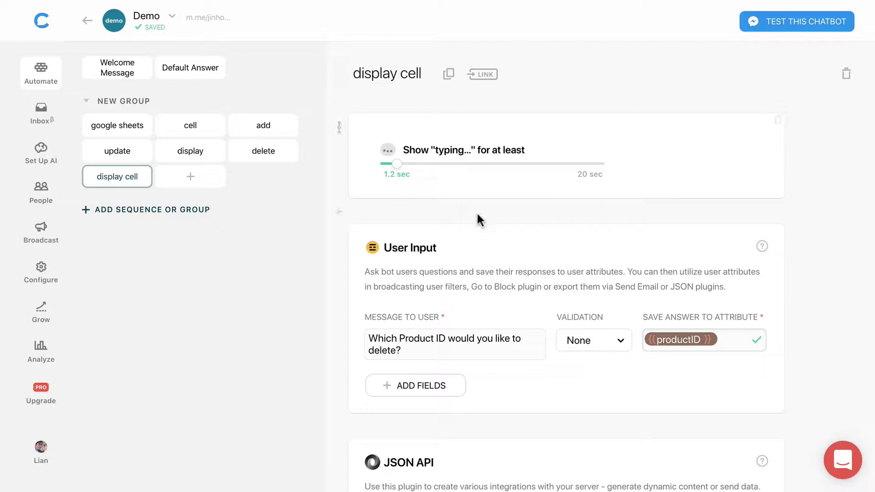
- Reword the User Input prompt to 'Enter the cell ID that you would like to display.'
{"action": "double_click", "coordinate": [422, 338]}
{"action": "type", "text": "cell"}
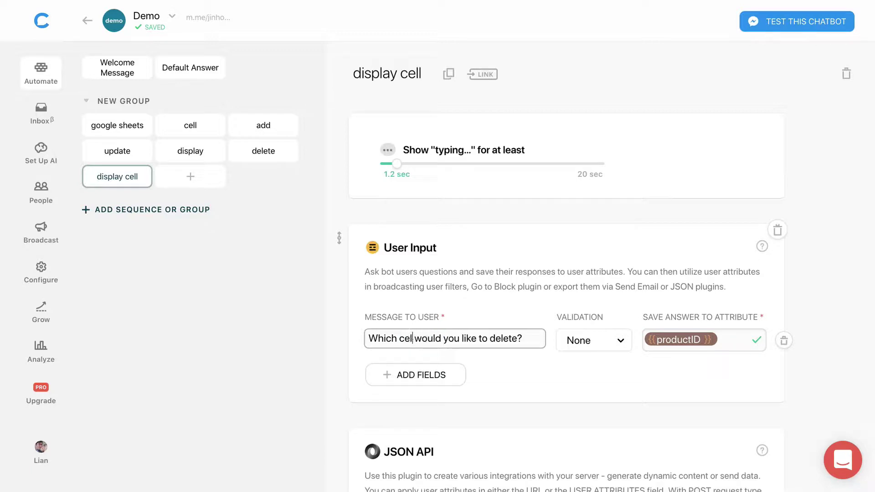
{"action": "double_click", "coordinate": [508, 340]}
{"action": "type", "text": "display"}
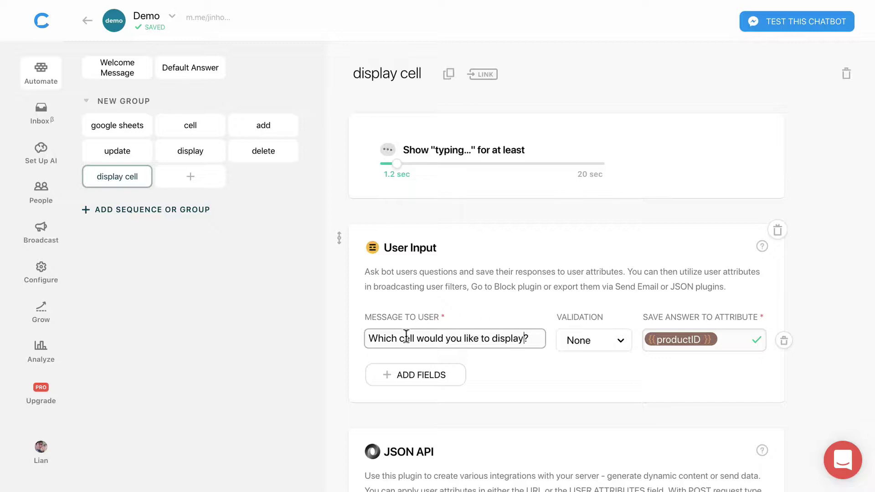
{"action": "double_click", "coordinate": [389, 340]}
{"action": "type", "text": "Enter t"}
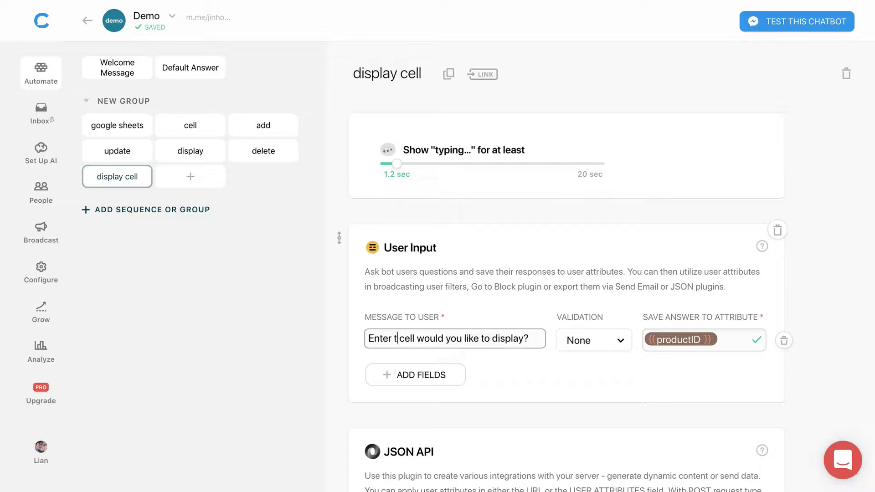
{"action": "type", "text": "he cell "}
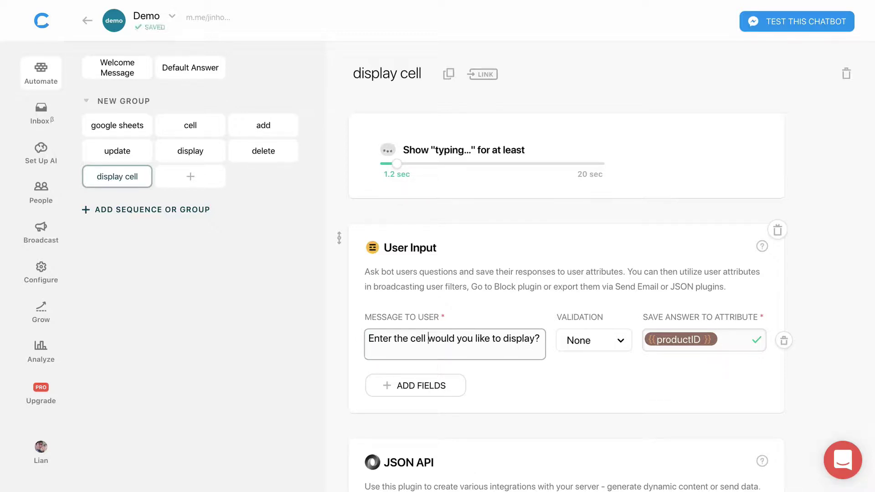
{"action": "type", "text": "ID that "}
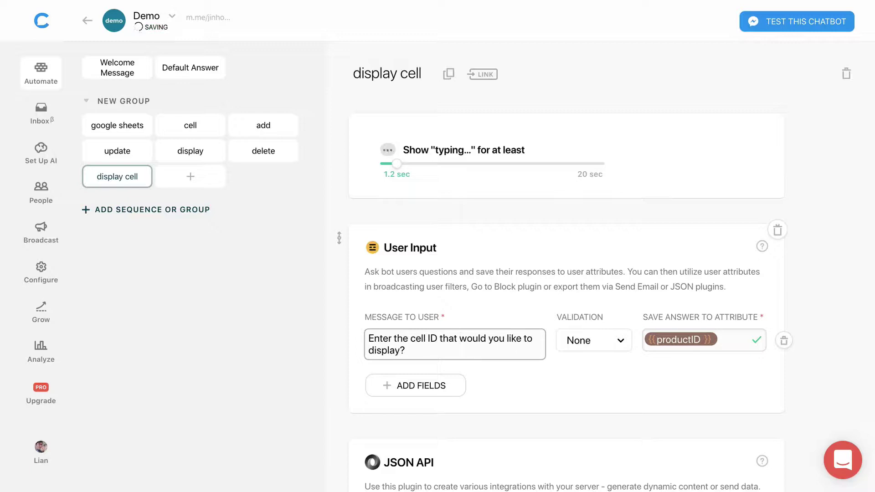
{"action": "type", "text": "you"}
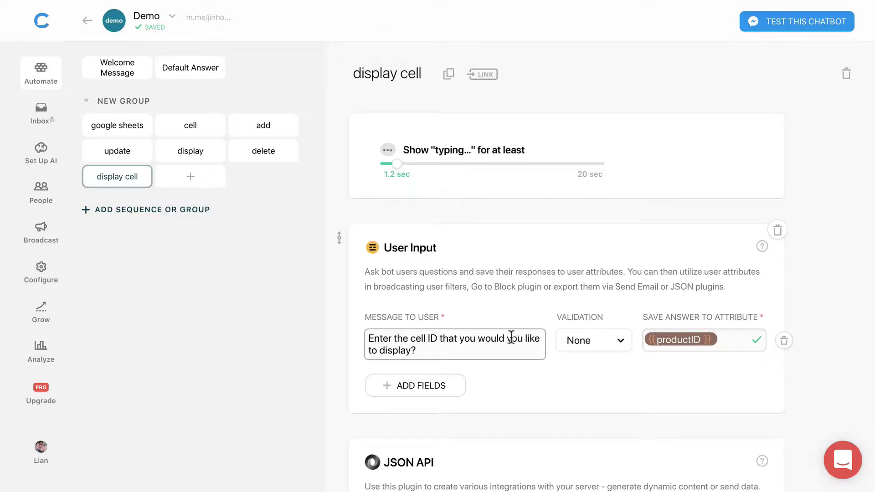
{"action": "double_click", "coordinate": [511, 338]}
{"action": "key", "text": "BackSpace"}
{"action": "left_click_drag", "start_coordinate": [438, 338], "coordinate": [434, 347]}
{"action": "left_click", "coordinate": [434, 347]}
{"action": "key", "text": "BackSpace"}
{"action": "type", "text": "."}
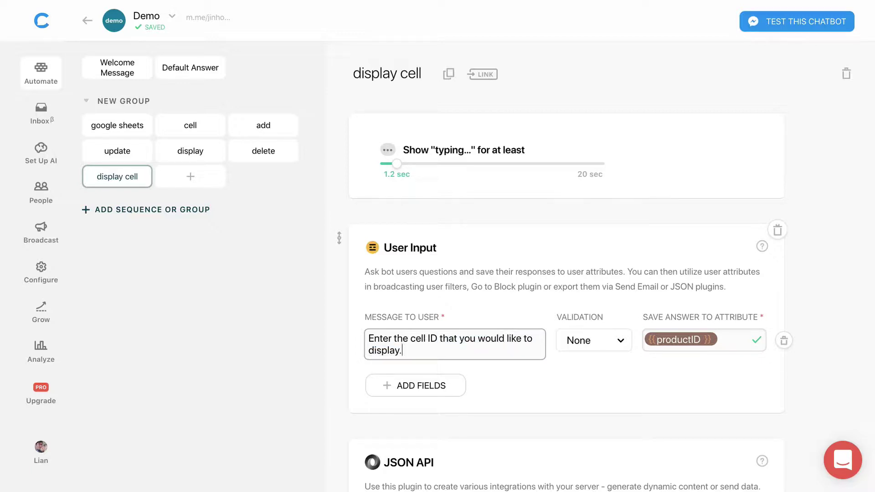
{"action": "left_click", "coordinate": [571, 369]}
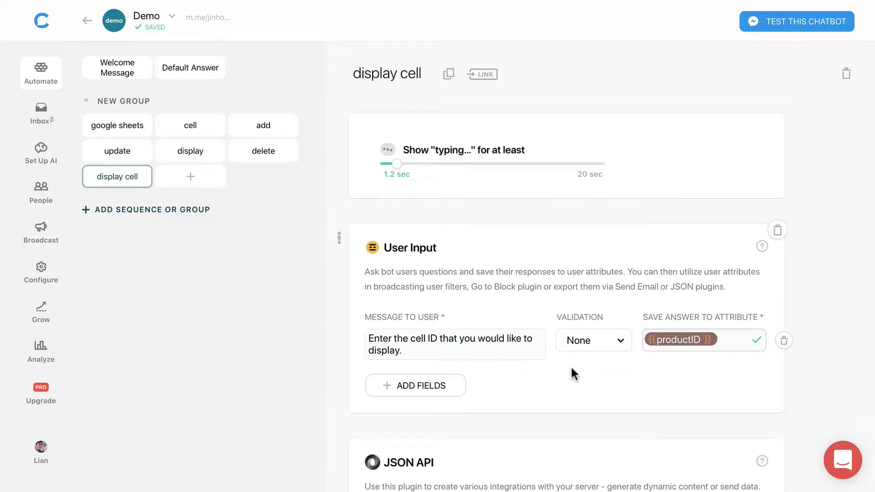
- Save the user's answer to the 'cell' attribute instead of productID
{"action": "left_click", "coordinate": [677, 340]}
{"action": "double_click", "coordinate": [677, 340]}
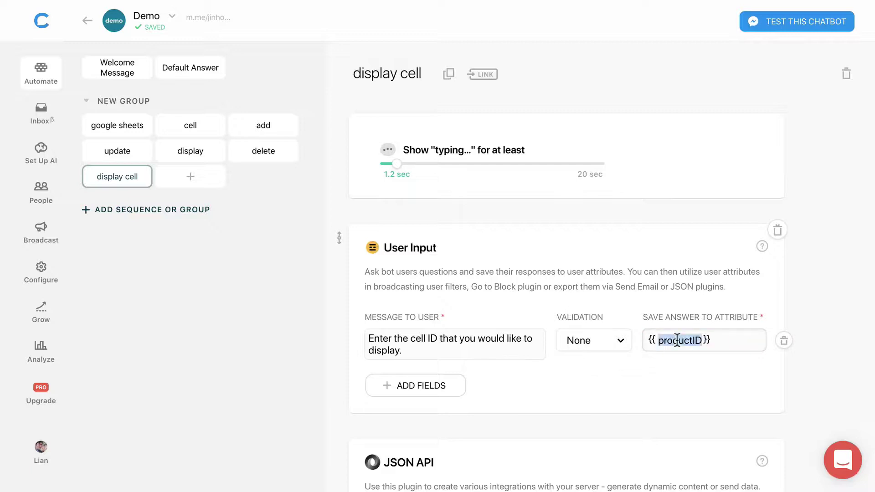
{"action": "type", "text": "cell"}
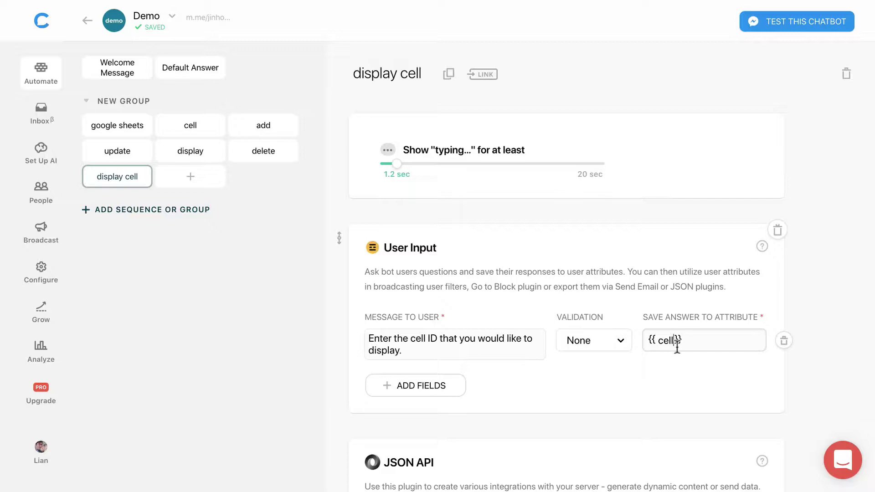
{"action": "left_click", "coordinate": [687, 404]}
- Add {{cell}} to the JSON API card's user attributes, then return to the cell block
{"action": "scroll", "coordinate": [689, 404], "scroll_direction": "down", "scroll_amount": 1}
{"action": "scroll", "coordinate": [689, 405], "scroll_direction": "down", "scroll_amount": 5}
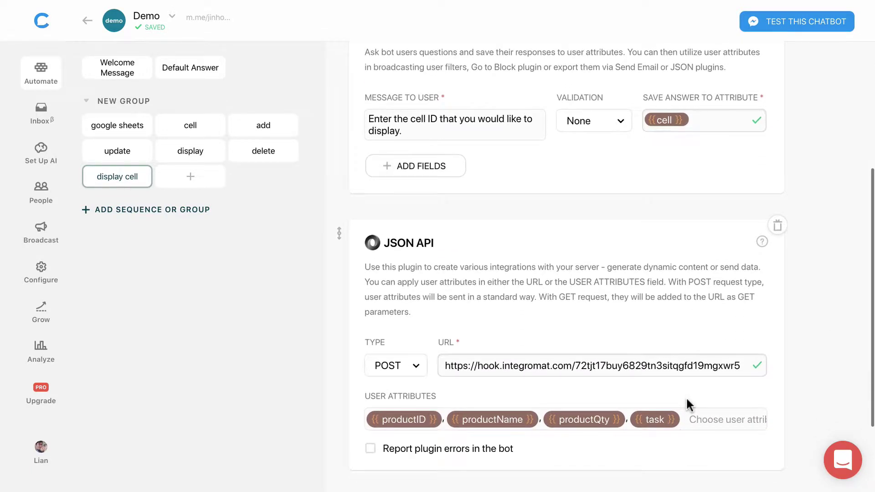
{"action": "scroll", "coordinate": [687, 403], "scroll_direction": "down", "scroll_amount": 1}
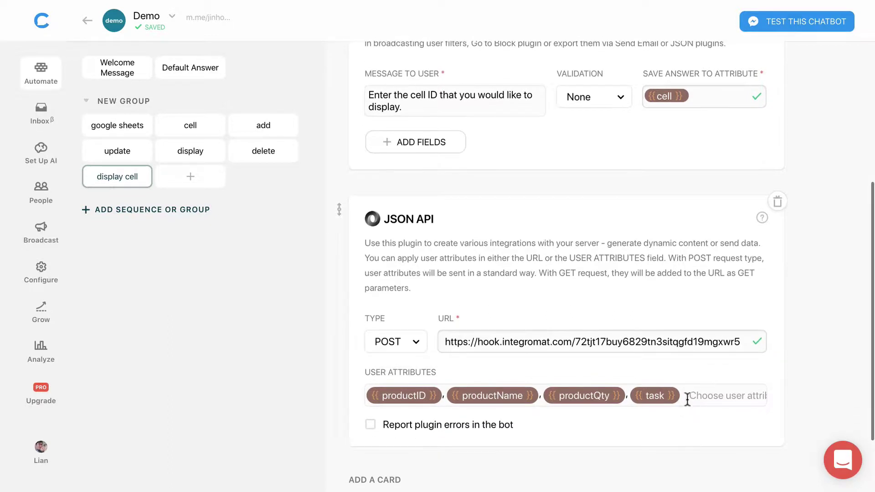
{"action": "left_click", "coordinate": [701, 396]}
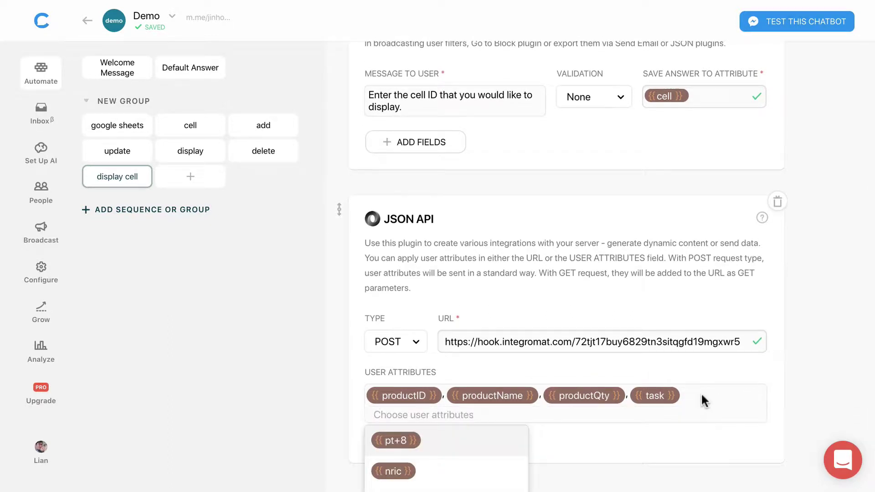
{"action": "type", "text": "cell"}
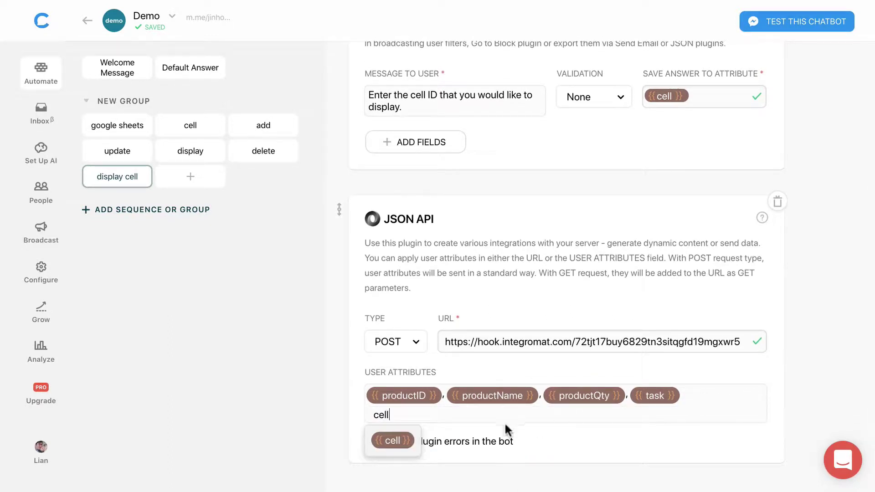
{"action": "left_click", "coordinate": [391, 441]}
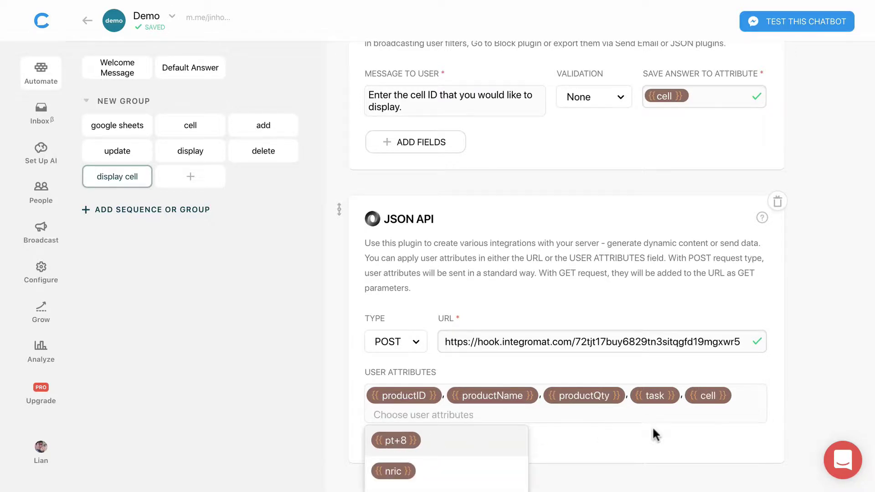
{"action": "left_click", "coordinate": [707, 444]}
{"action": "scroll", "coordinate": [697, 447], "scroll_direction": "down", "scroll_amount": 3}
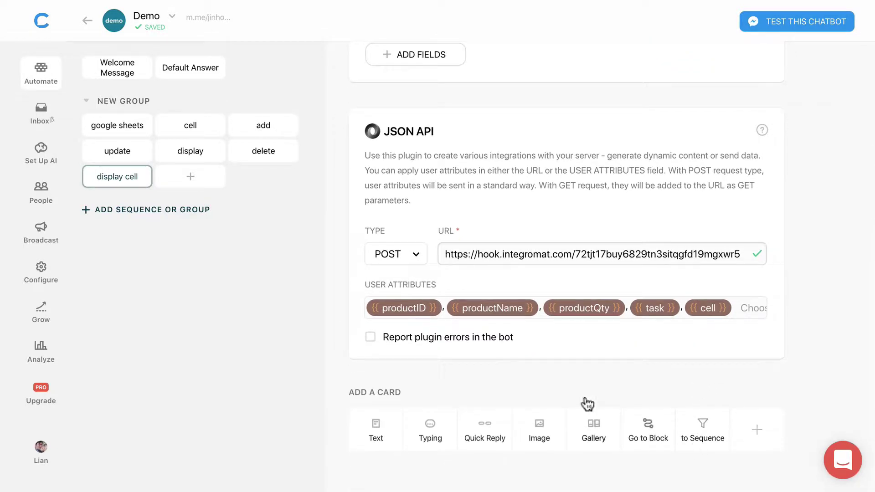
{"action": "left_click", "coordinate": [192, 125]}
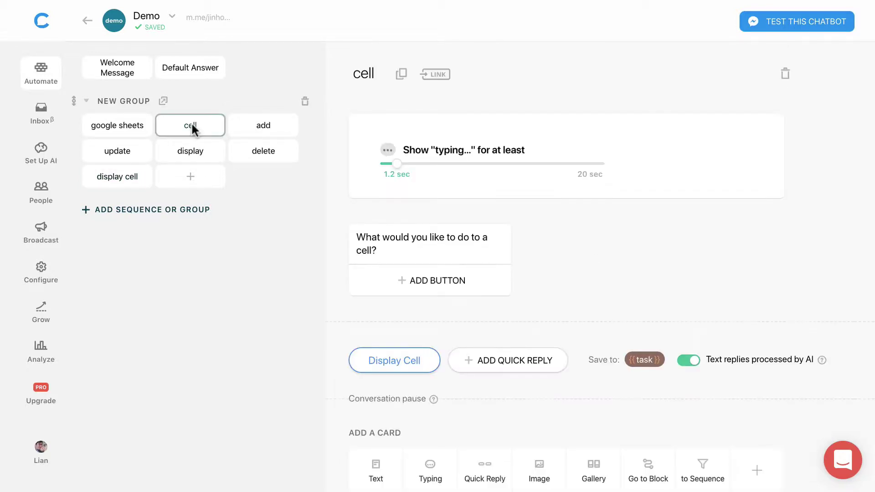
- Point the Display Cell quick reply to the 'display cell' block
{"action": "left_click", "coordinate": [387, 366]}
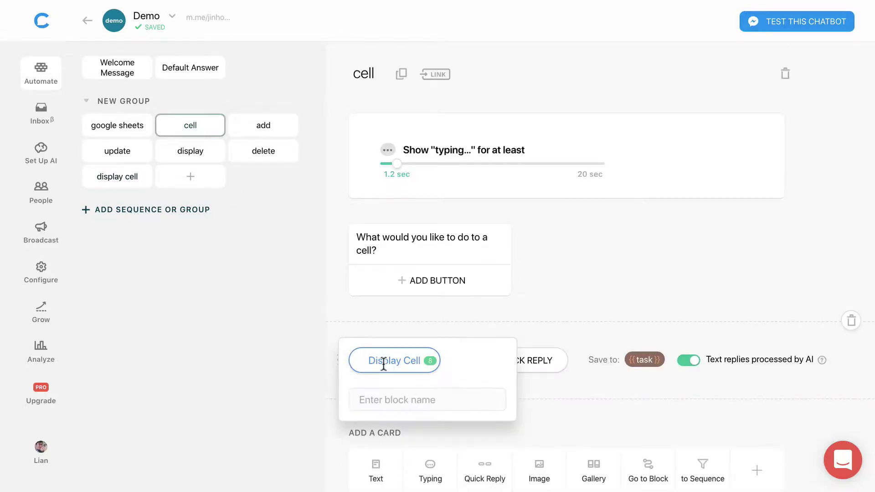
{"action": "left_click", "coordinate": [385, 400]}
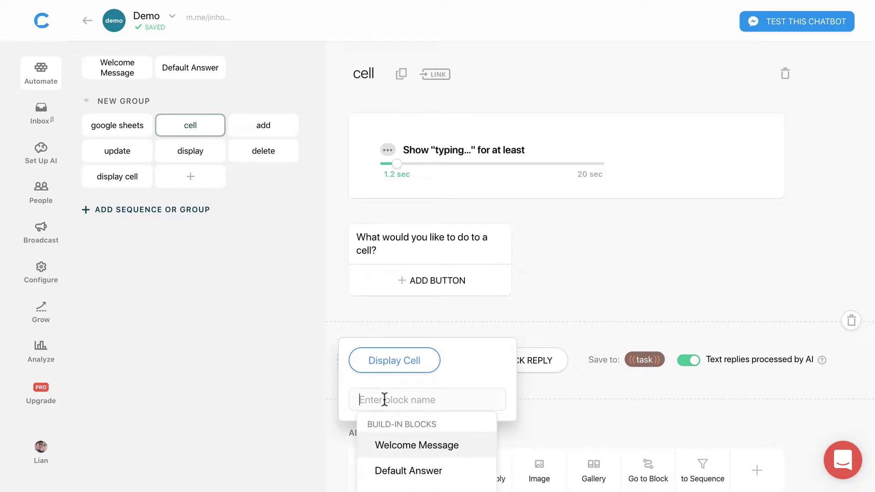
{"action": "type", "text": "cell"}
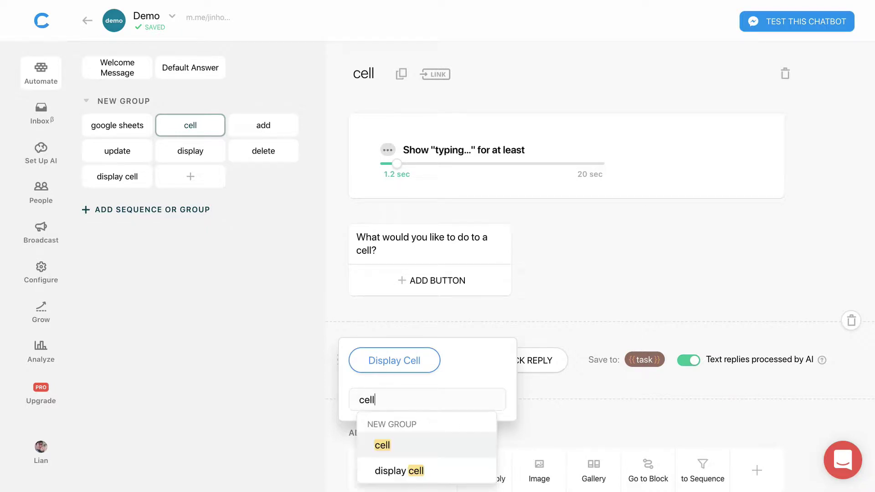
{"action": "left_click", "coordinate": [397, 471]}
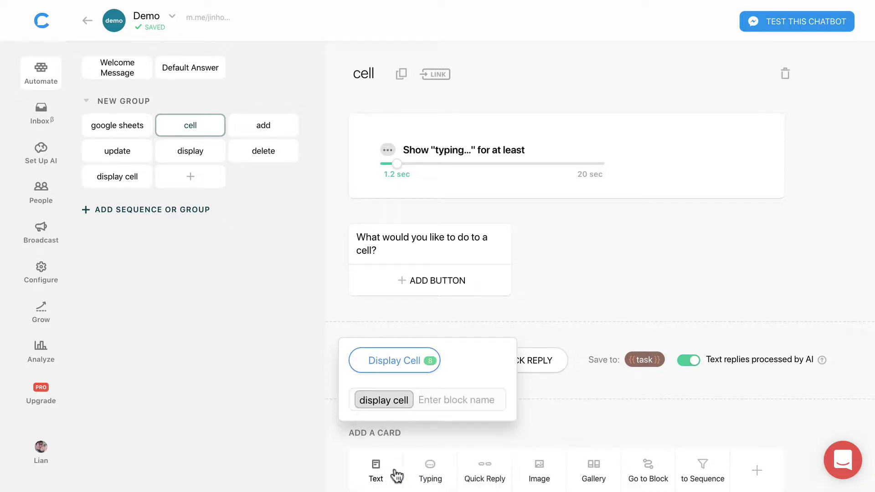
{"action": "left_click", "coordinate": [590, 313]}
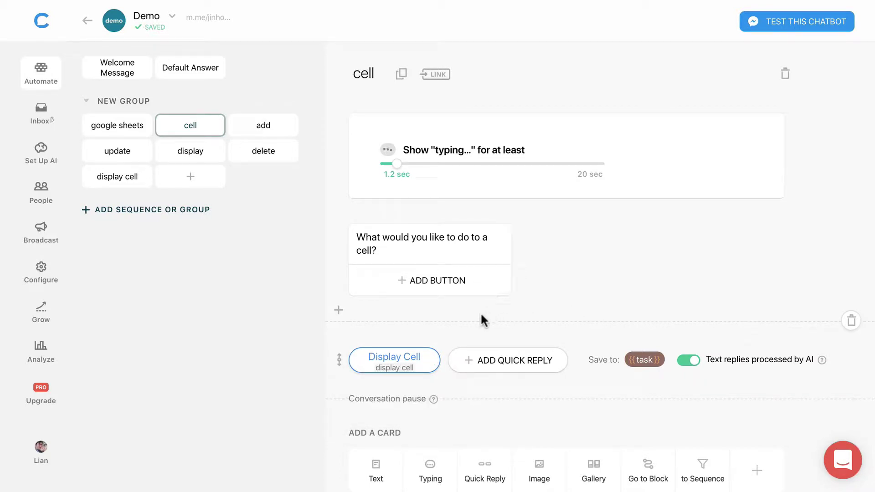
- Look over the google sheets block, then go back to the cell block
{"action": "left_click", "coordinate": [122, 128]}
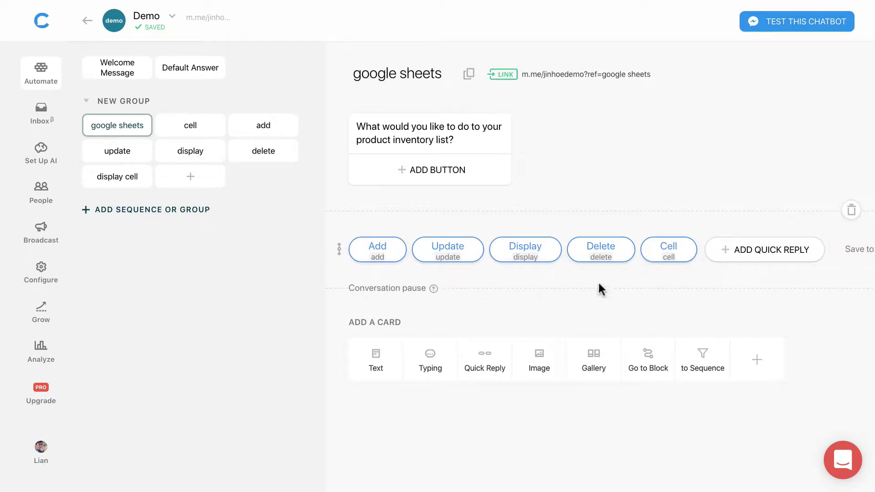
{"action": "scroll", "coordinate": [681, 262], "scroll_direction": "right", "scroll_amount": 3}
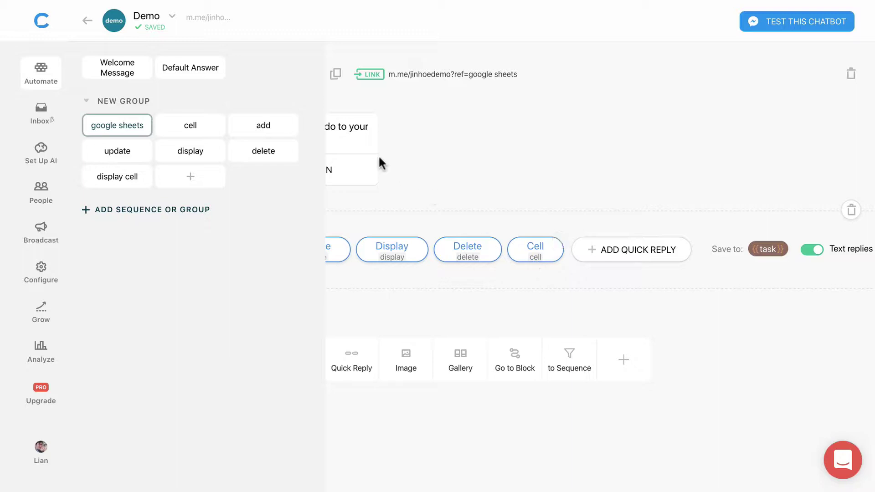
{"action": "left_click", "coordinate": [190, 125]}
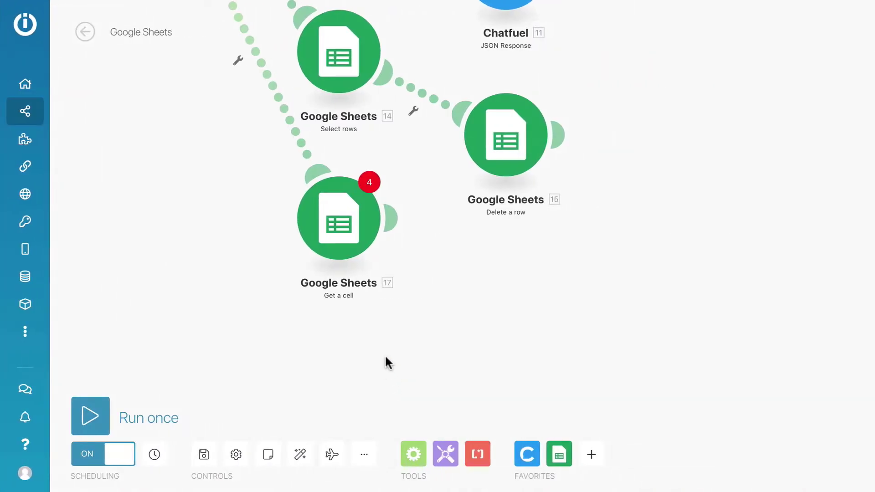
- Unlink Chatfuel from the Router and run the scenario once to await data
{"action": "scroll", "coordinate": [402, 351], "scroll_direction": "down", "scroll_amount": 3}
{"action": "scroll", "coordinate": [402, 327], "scroll_direction": "up", "scroll_amount": 3}
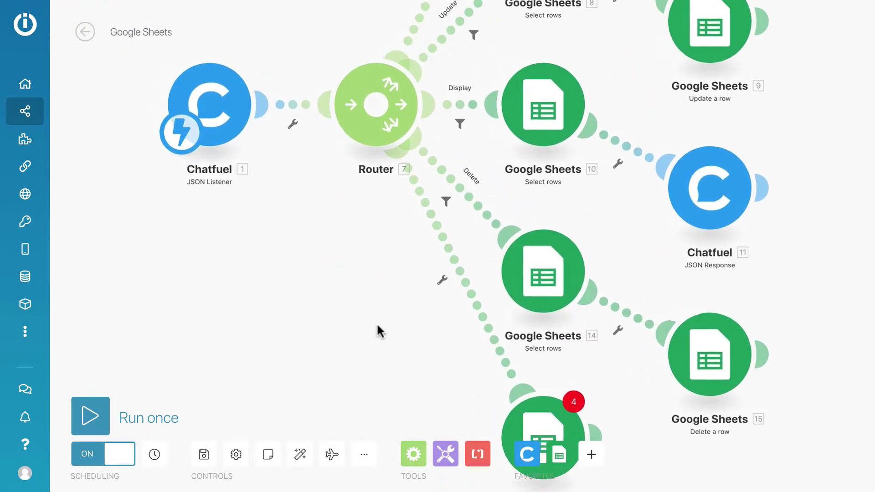
{"action": "scroll", "coordinate": [380, 335], "scroll_direction": "up", "scroll_amount": 3}
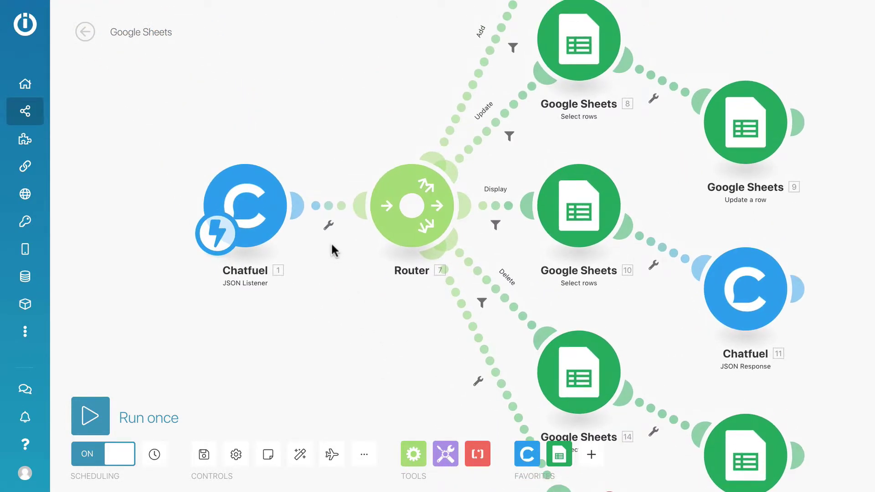
{"action": "left_click", "coordinate": [326, 230]}
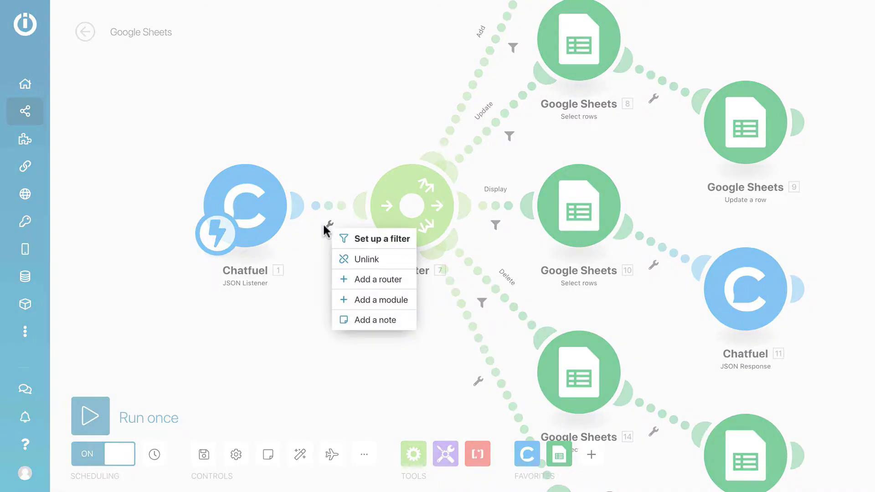
{"action": "left_click", "coordinate": [363, 257]}
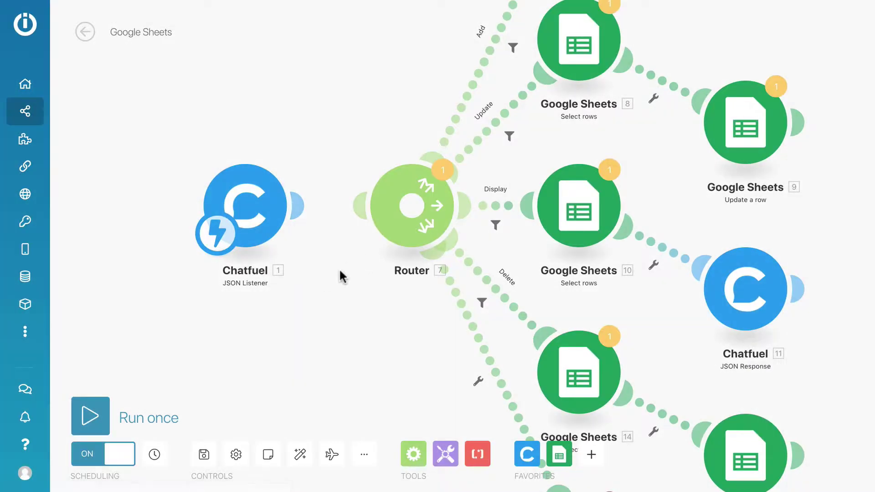
{"action": "left_click", "coordinate": [86, 416]}
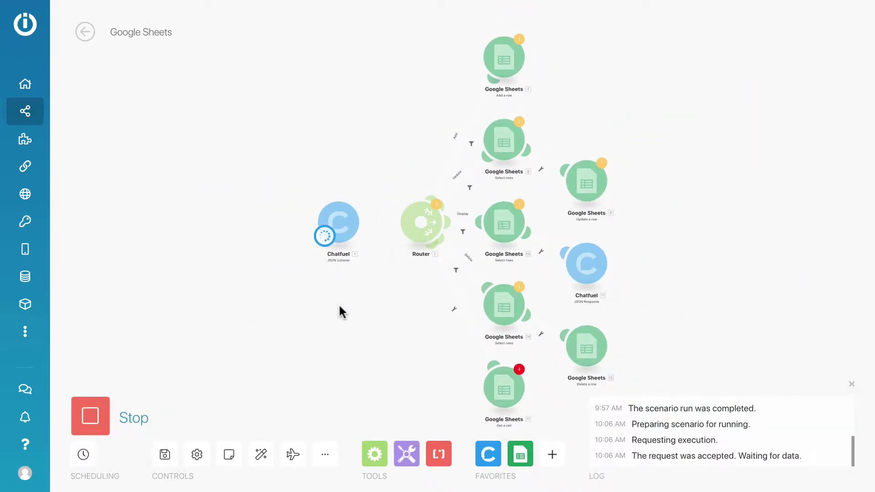
- Add an AI rule that answers the phrase 'restart' with the google sheets block
{"action": "key", "text": "ctrl+Left"}
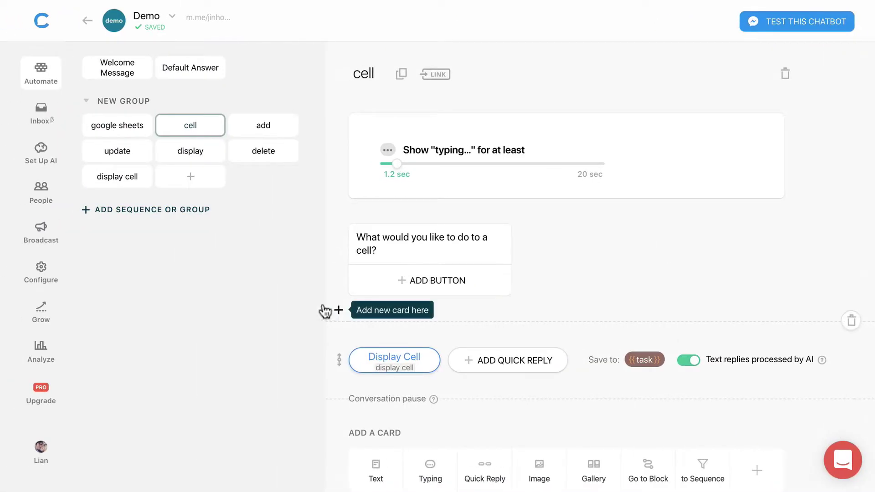
{"action": "left_click", "coordinate": [121, 130]}
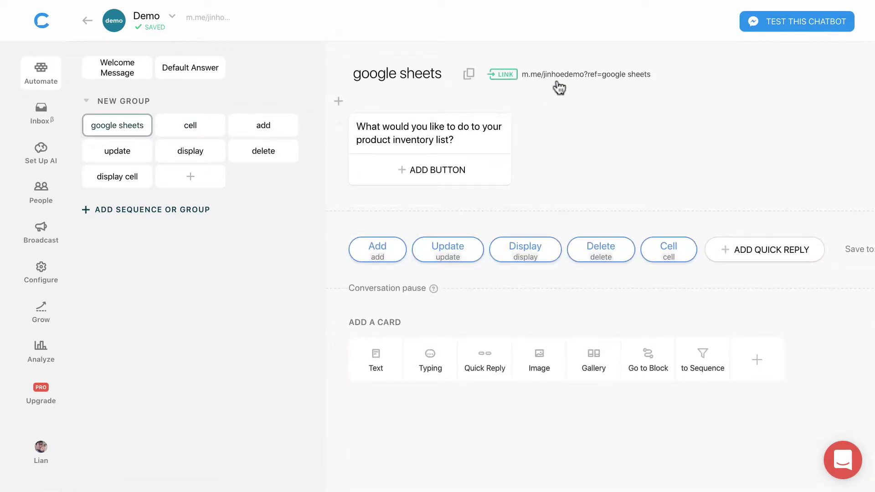
{"action": "left_click", "coordinate": [38, 159]}
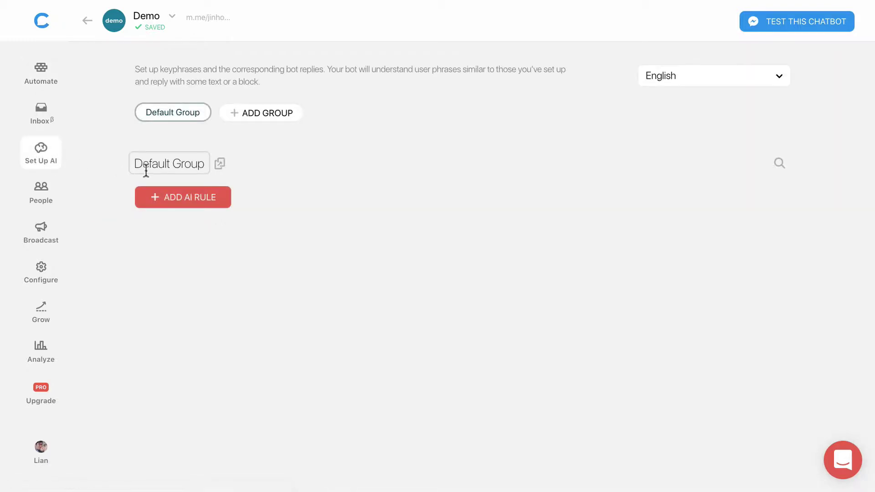
{"action": "left_click", "coordinate": [184, 199]}
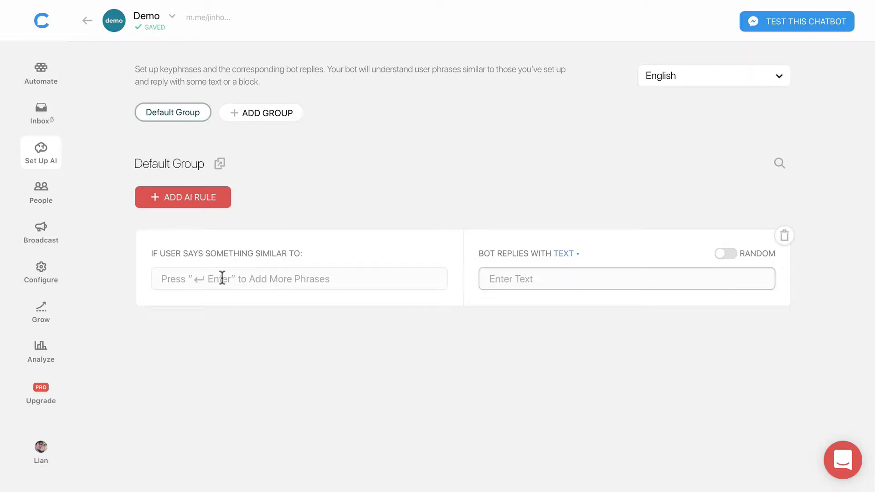
{"action": "type", "text": "restart"}
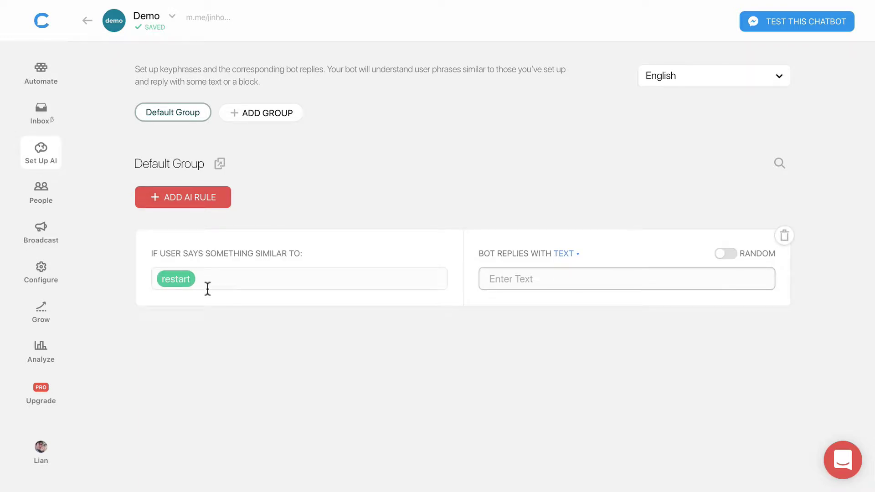
{"action": "left_click", "coordinate": [563, 256]}
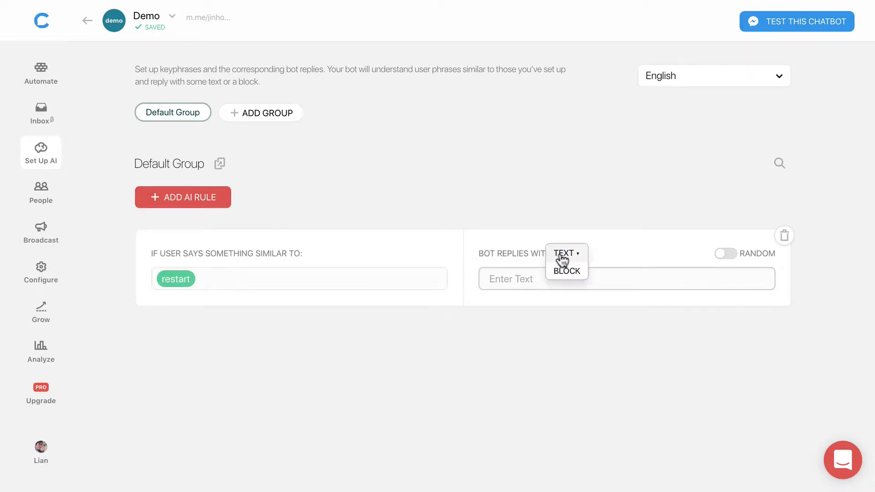
{"action": "left_click", "coordinate": [564, 270]}
{"action": "left_click", "coordinate": [545, 278]}
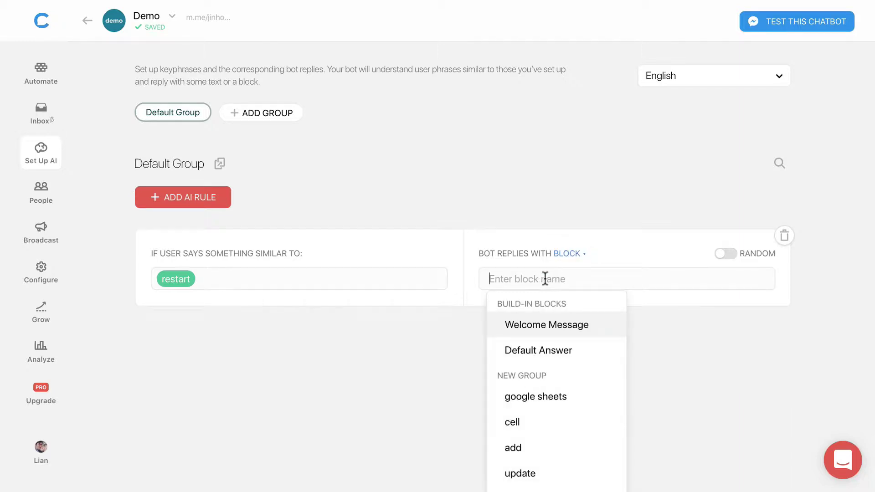
{"action": "type", "text": "googl"}
{"action": "left_click", "coordinate": [546, 358]}
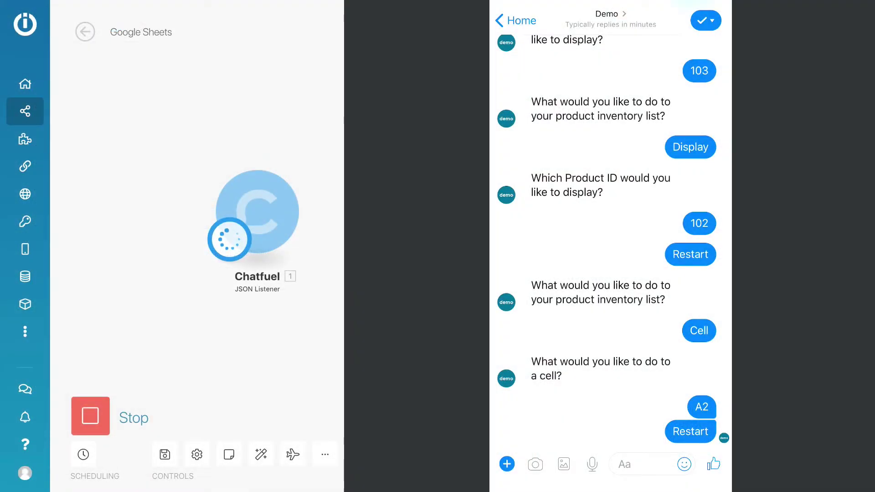
- Send Restart to the bot, choose Cell then Display Cell, and reply with A2 as the cell ID
{"action": "left_click", "coordinate": [638, 464]}
{"action": "type", "text": "Restar"}
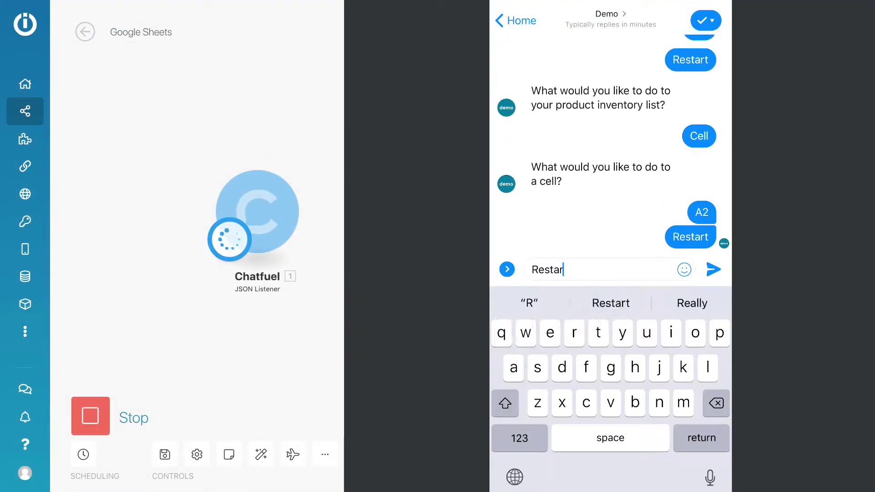
{"action": "type", "text": "t"}
{"action": "key", "text": "Return"}
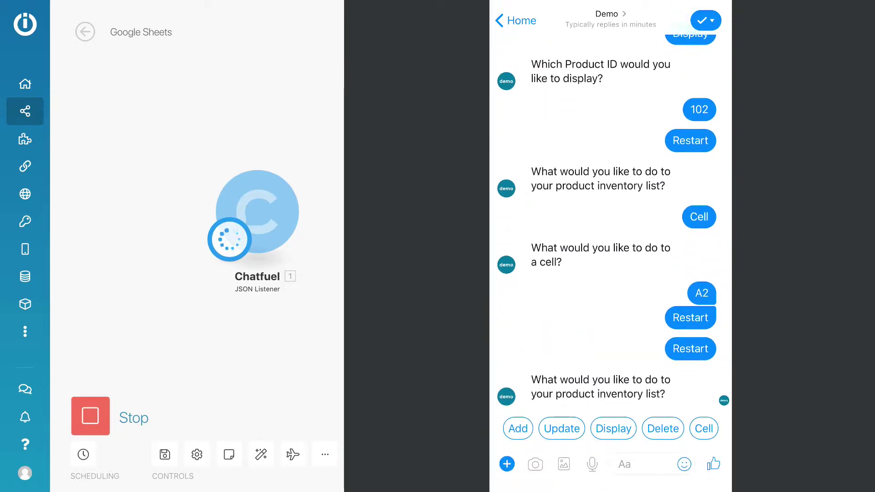
{"action": "left_click", "coordinate": [703, 428]}
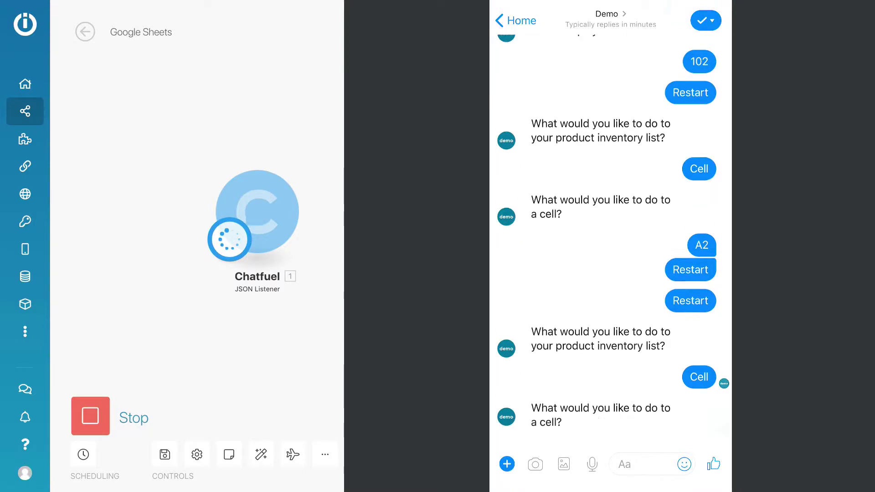
{"action": "left_click", "coordinate": [610, 428]}
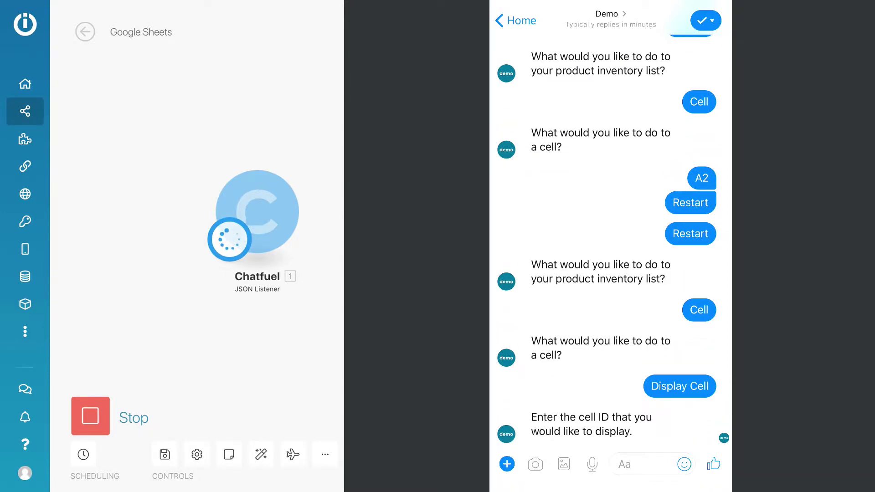
{"action": "left_click", "coordinate": [642, 464]}
{"action": "type", "text": "A2"}
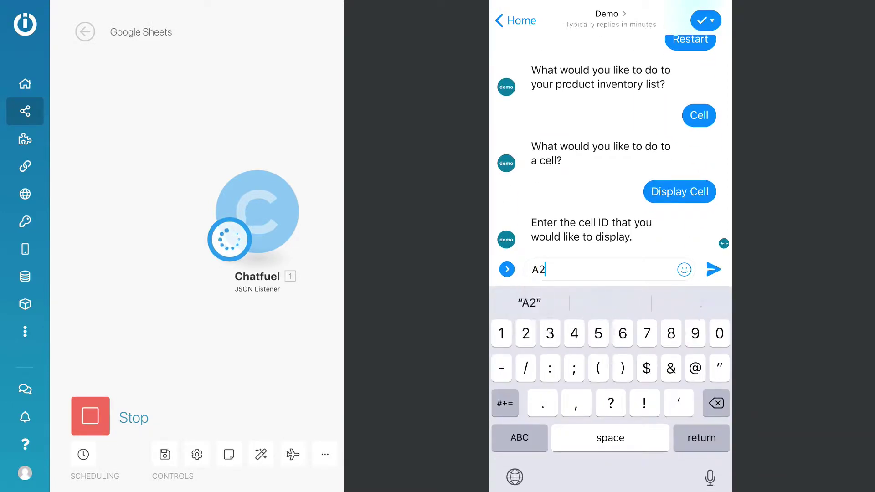
{"action": "left_click", "coordinate": [713, 269]}
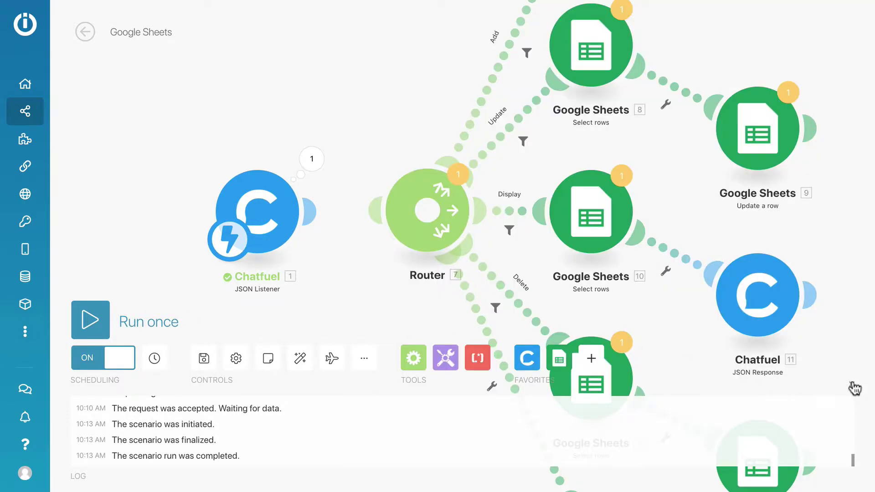
- Close the scenario run log and bring the Google Sheets 17 module into view
{"action": "left_click", "coordinate": [854, 389]}
{"action": "left_click_drag", "start_coordinate": [430, 370], "coordinate": [395, 255]}
{"action": "scroll", "coordinate": [396, 248], "scroll_direction": "up", "scroll_amount": 5}
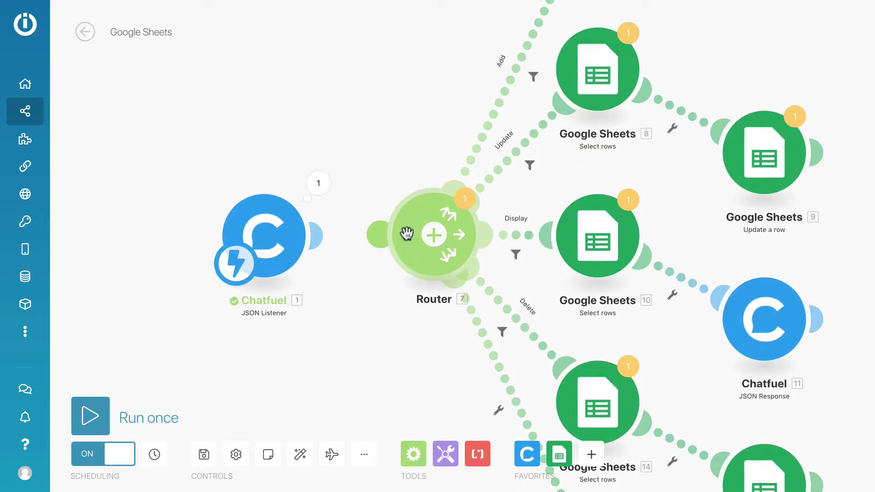
{"action": "left_click_drag", "start_coordinate": [410, 239], "coordinate": [406, 263]}
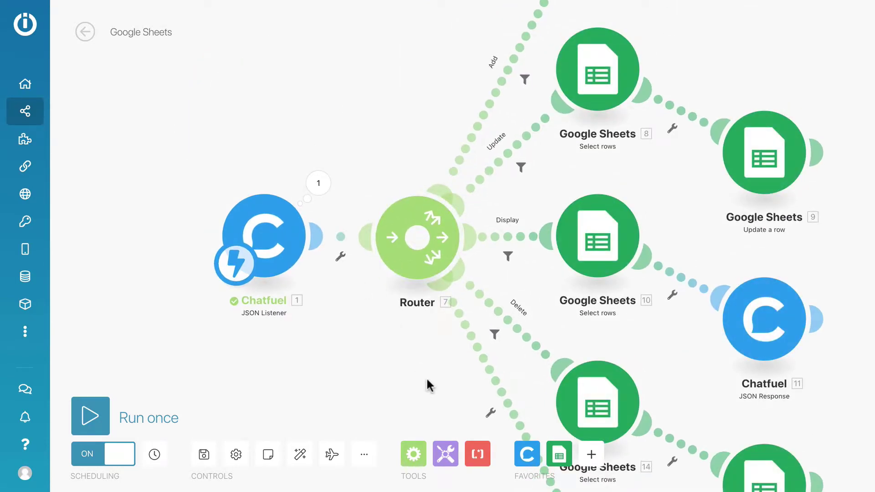
{"action": "left_click_drag", "start_coordinate": [427, 378], "coordinate": [368, 230]}
{"action": "left_click_drag", "start_coordinate": [420, 423], "coordinate": [272, 252]}
- Set Get a cell to the Product Inventory file with Cell mapped to Chatfuel's cell value
{"action": "left_click", "coordinate": [394, 262]}
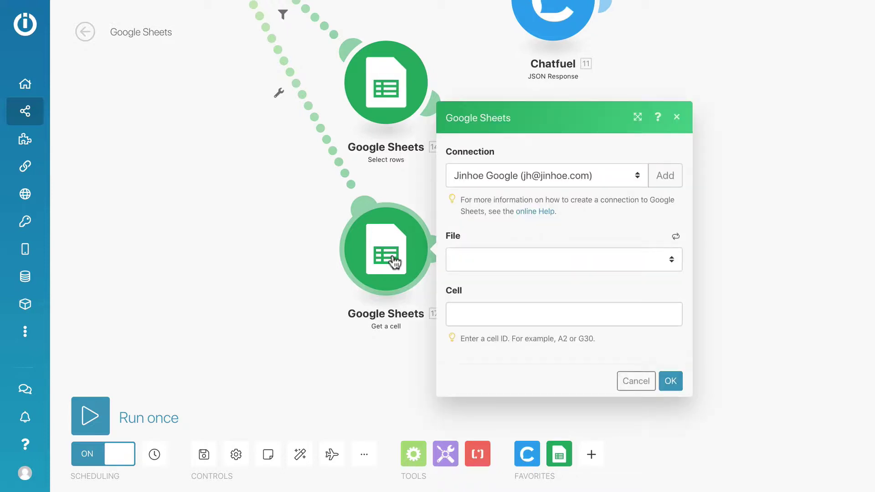
{"action": "left_click", "coordinate": [527, 259]}
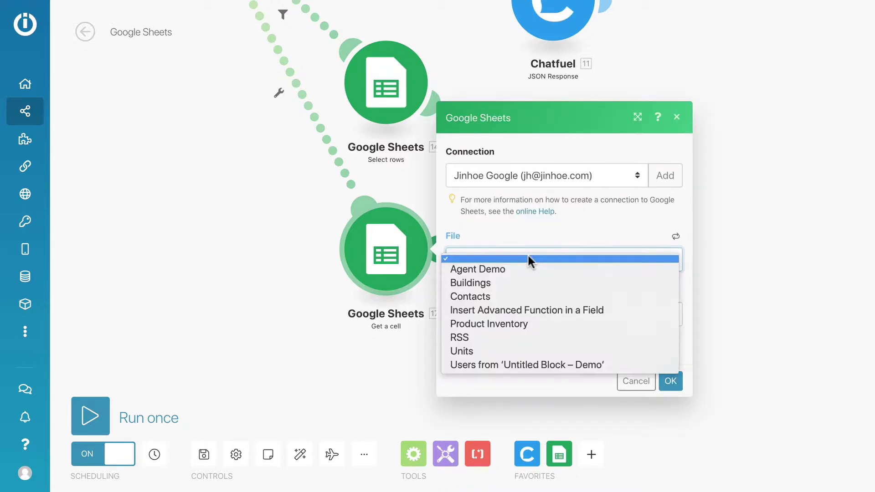
{"action": "left_click", "coordinate": [514, 325]}
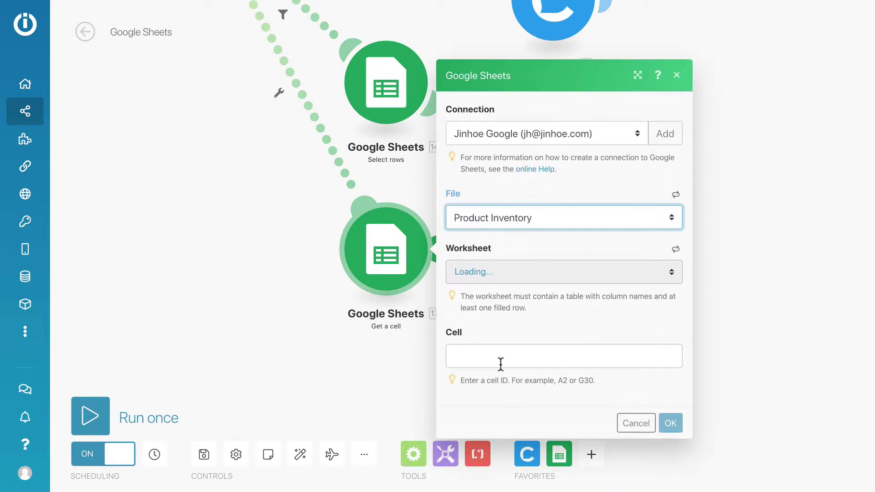
{"action": "left_click", "coordinate": [500, 363]}
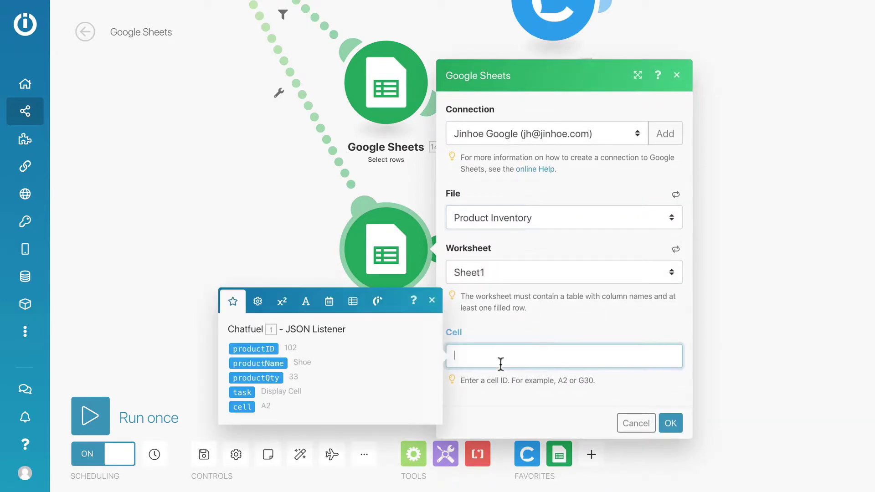
{"action": "left_click", "coordinate": [240, 407]}
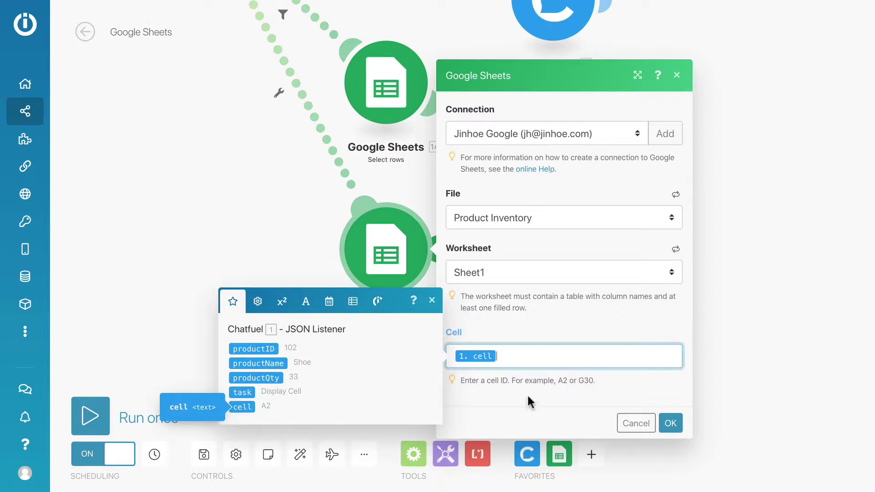
{"action": "left_click", "coordinate": [671, 423]}
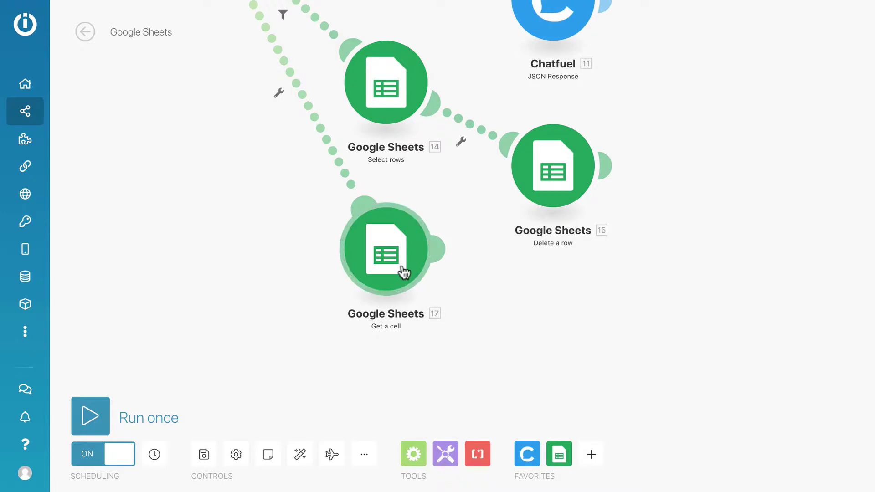
- Attach a Chatfuel JSON Response module after the Google Sheets 17 Get a cell module
{"action": "left_click_drag", "start_coordinate": [404, 271], "coordinate": [383, 291]}
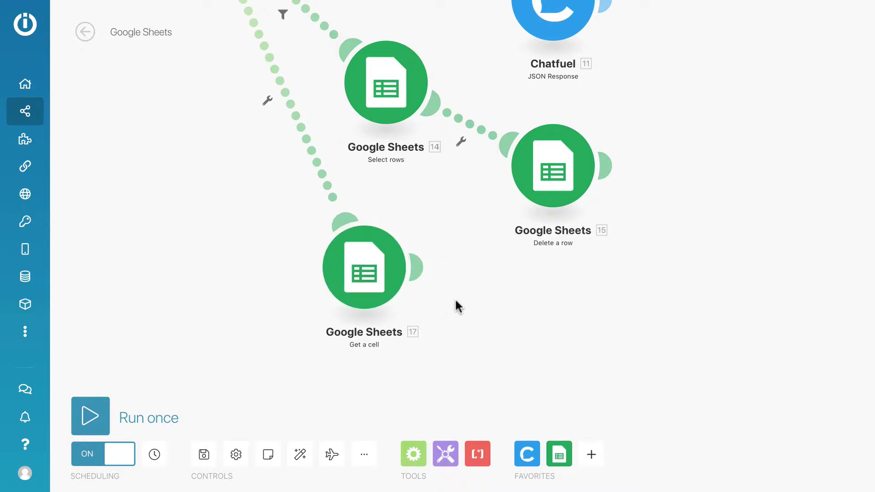
{"action": "left_click", "coordinate": [416, 267]}
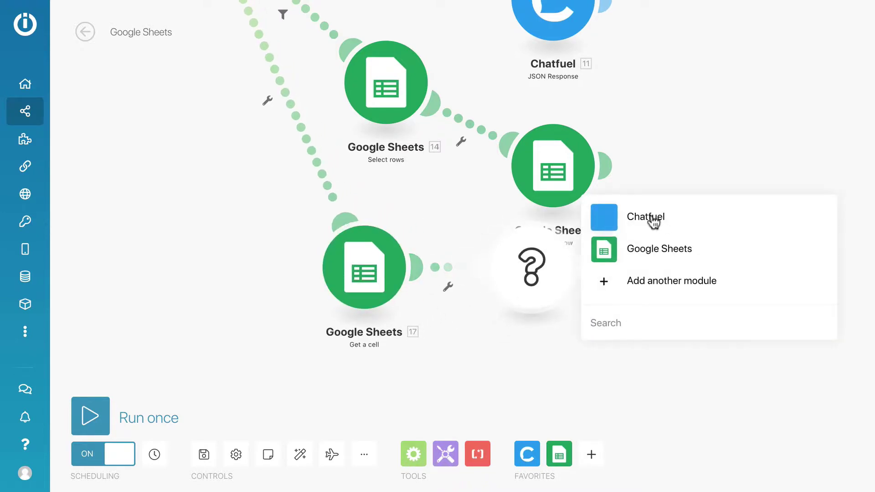
{"action": "left_click", "coordinate": [655, 219]}
{"action": "left_click", "coordinate": [656, 233]}
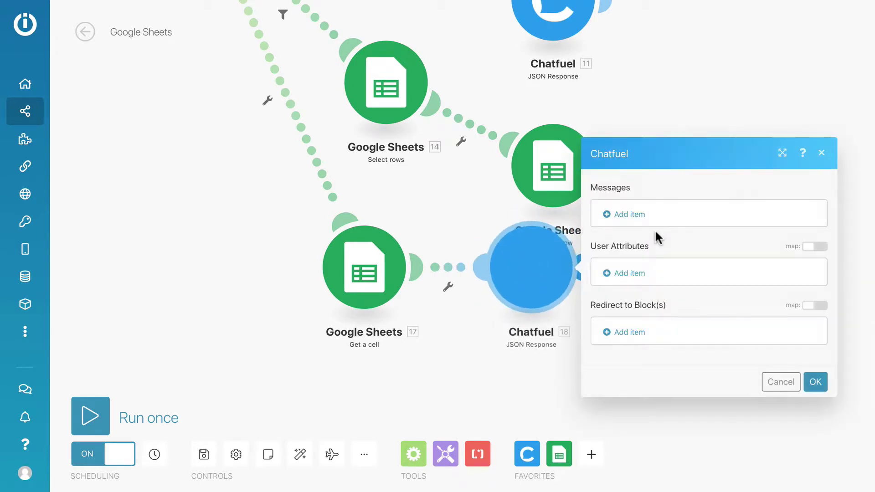
- Add a text message 'Cell:' followed by the retrieved Value, confirm it, and save the scenario
{"action": "left_click", "coordinate": [629, 215]}
{"action": "left_click", "coordinate": [508, 218]}
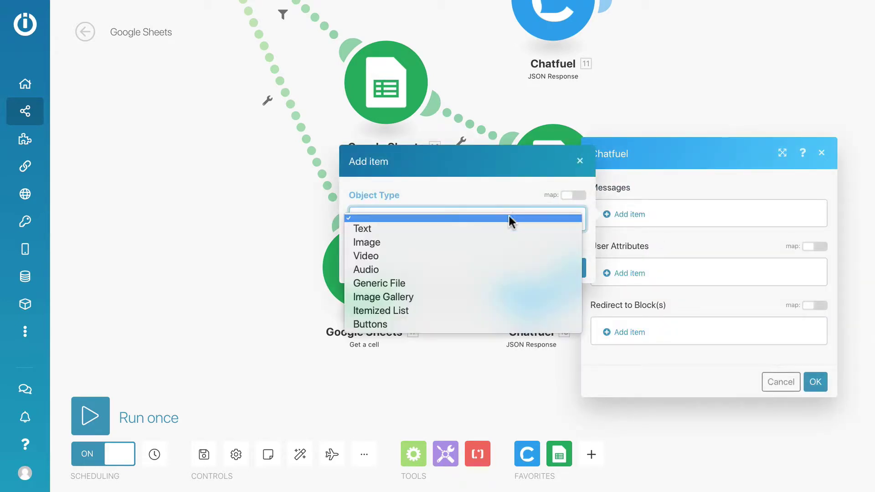
{"action": "left_click", "coordinate": [409, 228]}
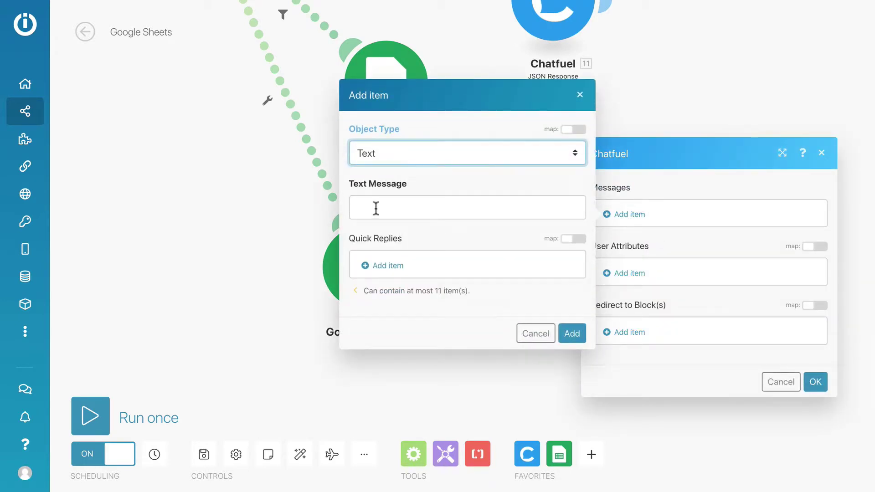
{"action": "left_click", "coordinate": [376, 208]}
{"action": "type", "text": "Cell:"}
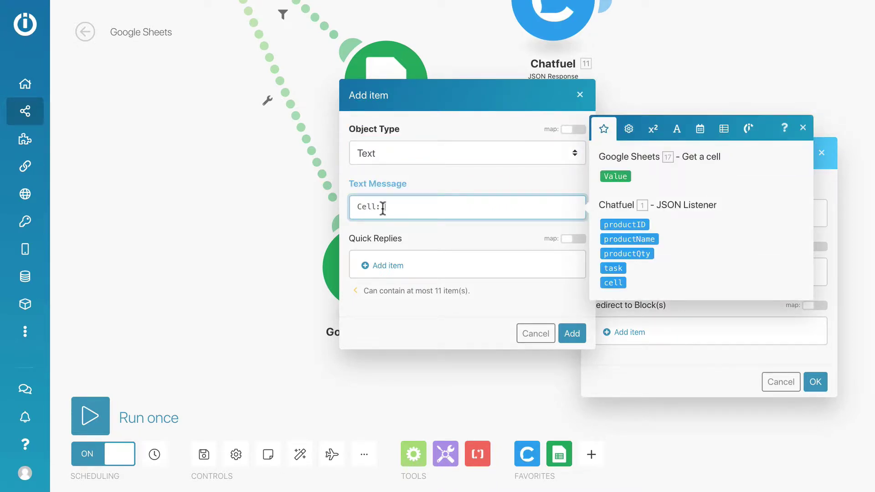
{"action": "left_click", "coordinate": [615, 176]}
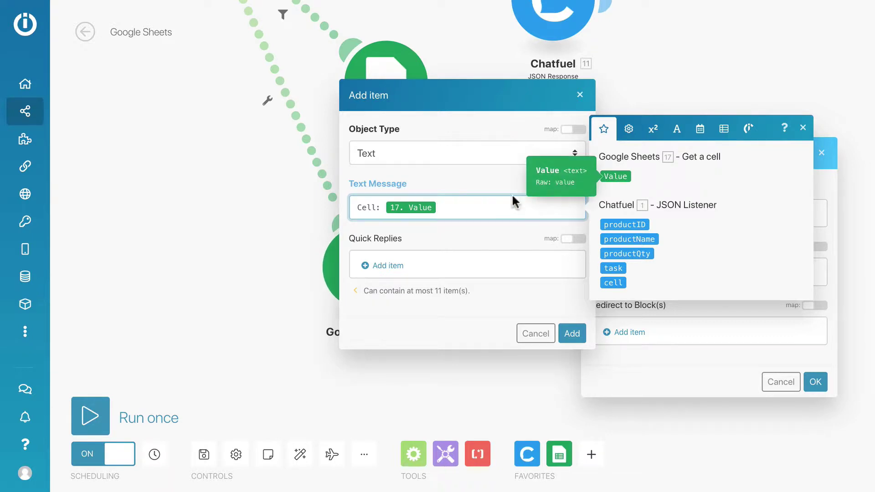
{"action": "left_click", "coordinate": [573, 336]}
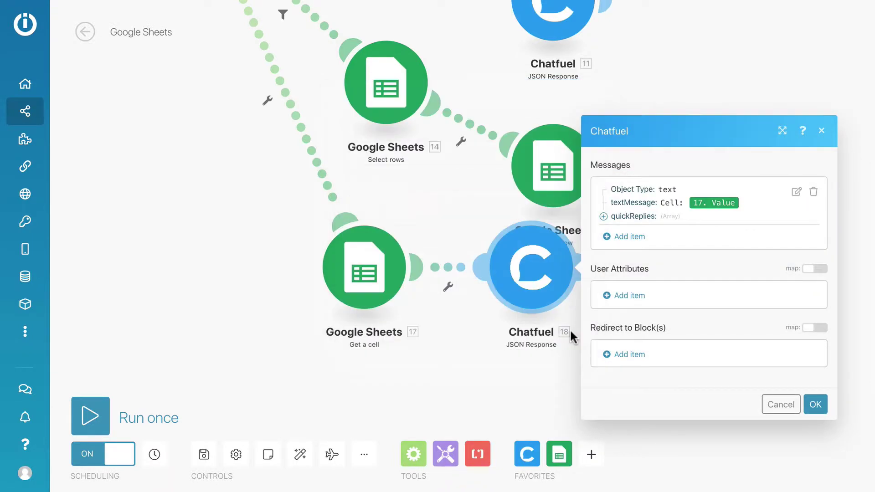
{"action": "left_click", "coordinate": [815, 407]}
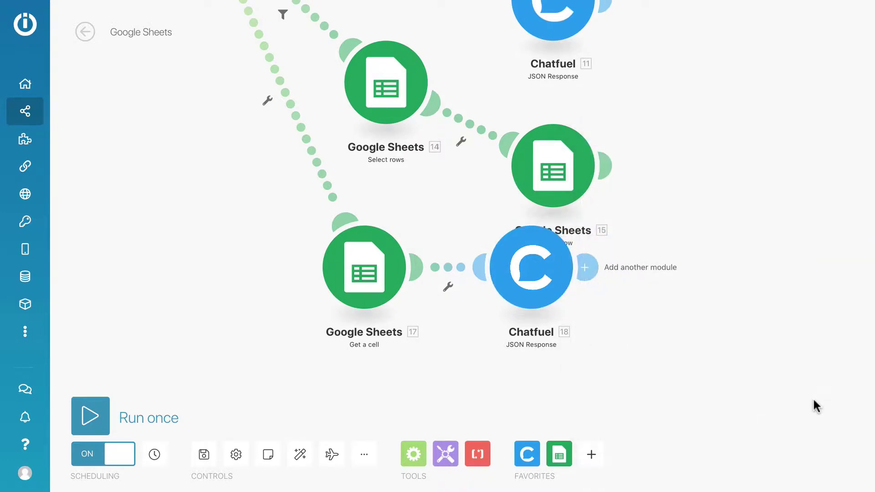
{"action": "left_click", "coordinate": [204, 455]}
- Filter the bottom route on task Equal to (case insensitive) 'display cell'
{"action": "left_click_drag", "start_coordinate": [213, 231], "coordinate": [342, 392]}
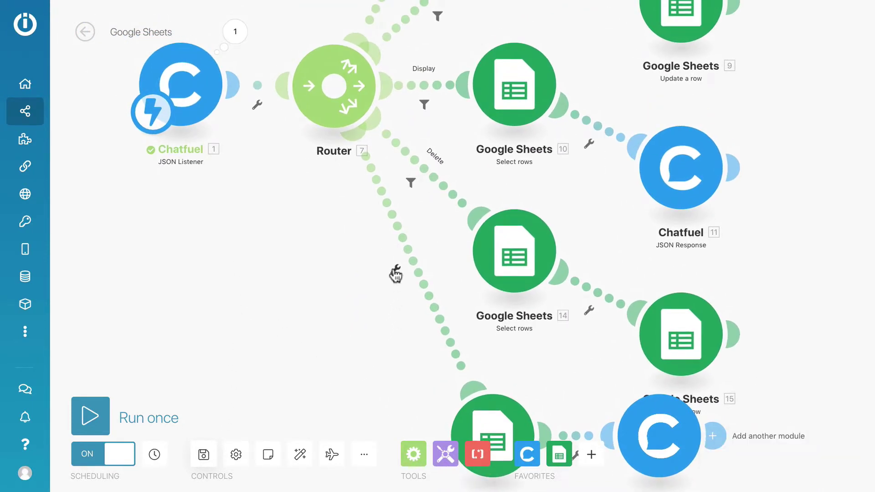
{"action": "left_click", "coordinate": [396, 272]}
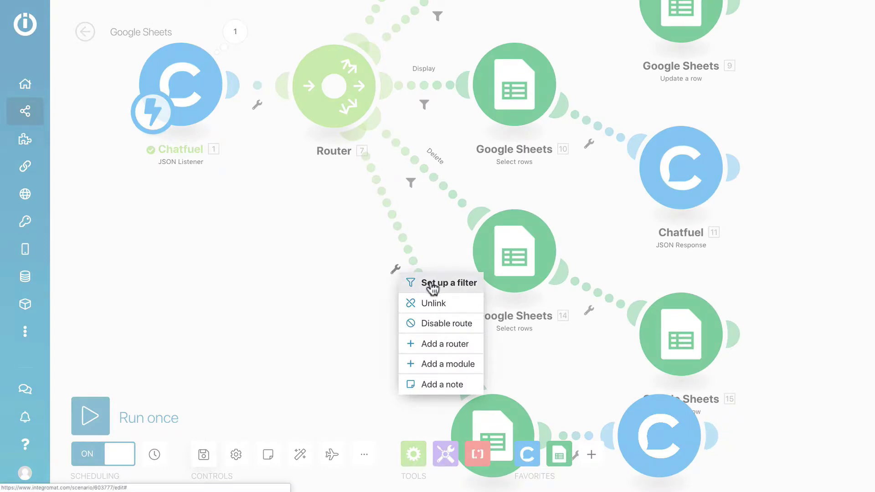
{"action": "left_click", "coordinate": [431, 283]}
{"action": "left_click", "coordinate": [475, 288]}
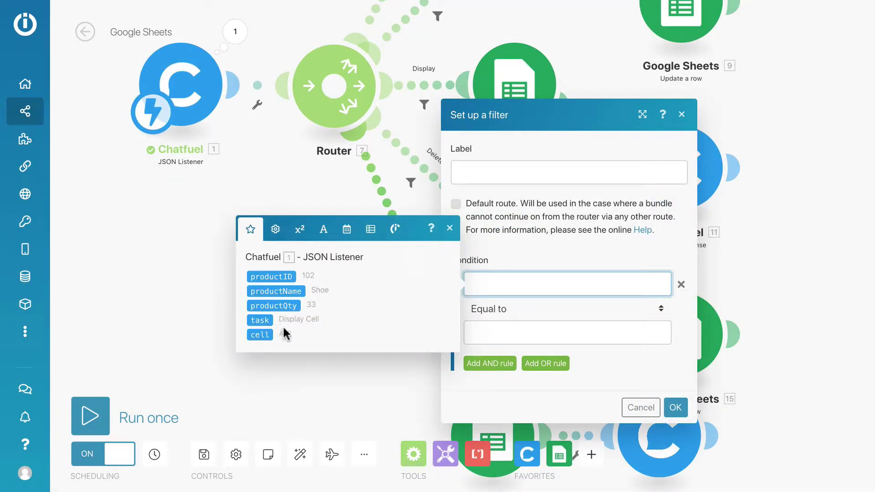
{"action": "left_click", "coordinate": [261, 321]}
{"action": "left_click", "coordinate": [496, 312]}
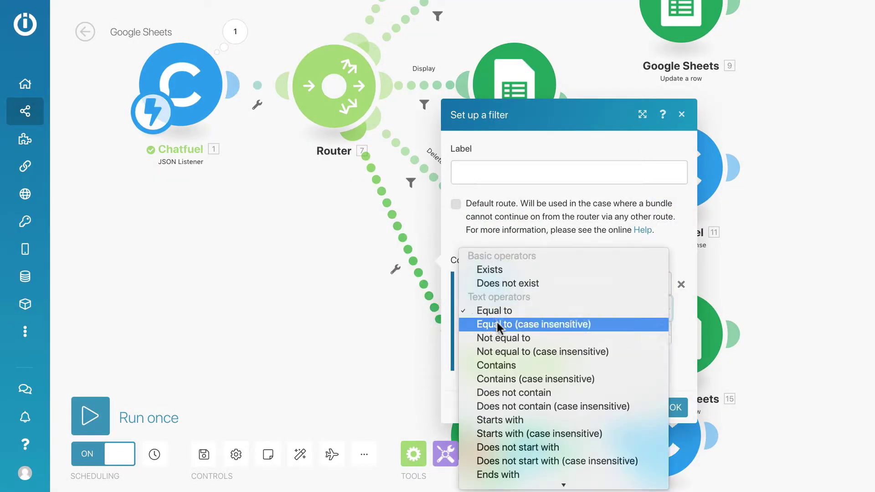
{"action": "left_click", "coordinate": [497, 325]}
{"action": "left_click", "coordinate": [494, 333]}
{"action": "type", "text": "display cell"}
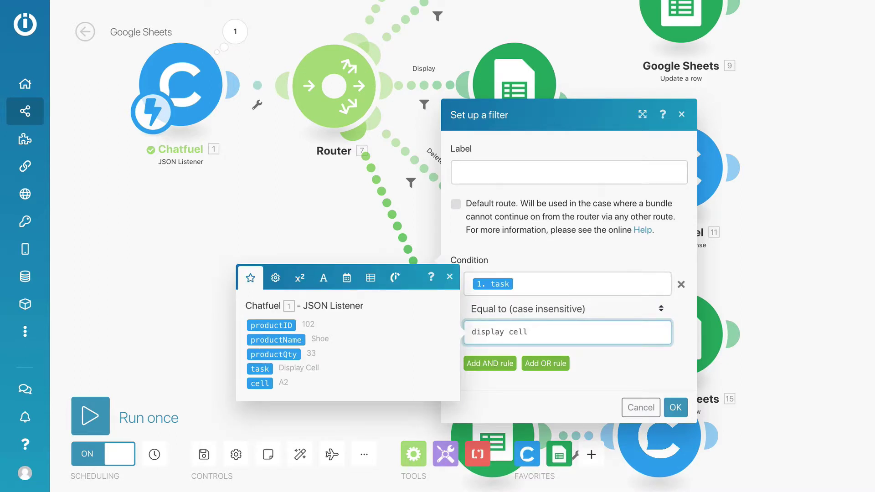
{"action": "left_click", "coordinate": [675, 407]}
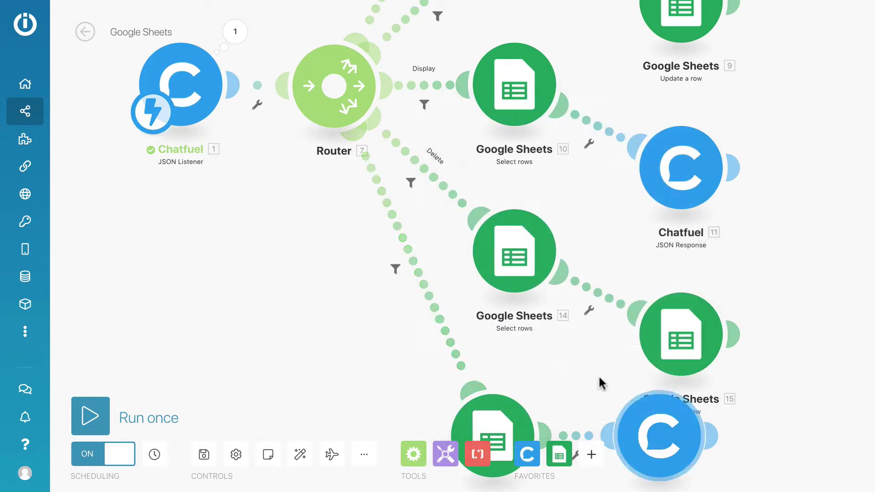
- Label the filter Display Cell, save the scenario, and auto-align the modules
{"action": "left_click", "coordinate": [394, 269]}
{"action": "left_click", "coordinate": [500, 169]}
{"action": "type", "text": "Ds"}
{"action": "type", "text": "splay Cell"}
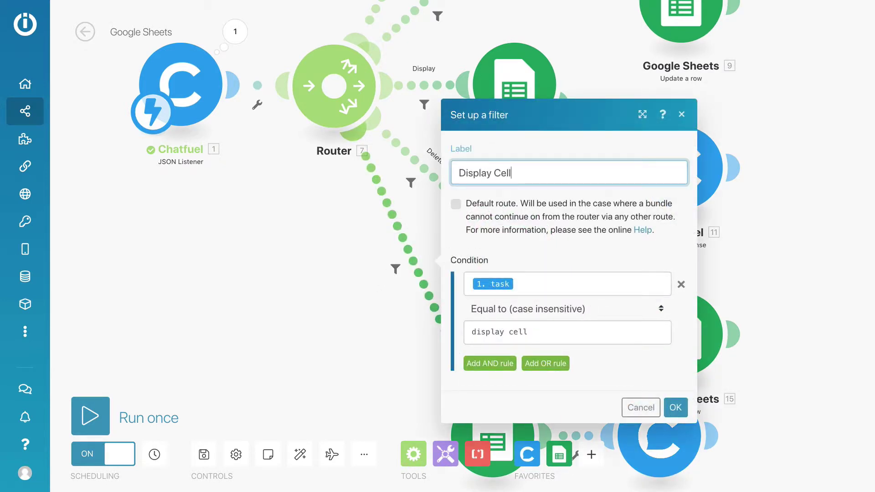
{"action": "left_click", "coordinate": [675, 408]}
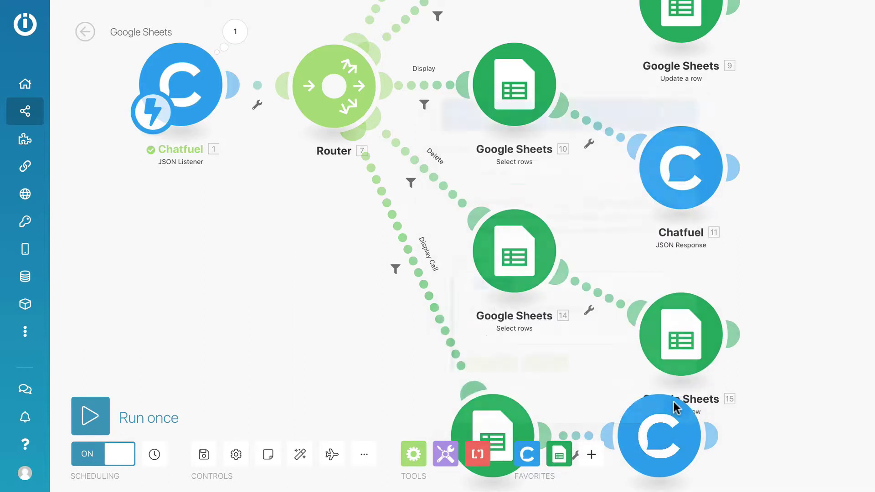
{"action": "left_click", "coordinate": [204, 454]}
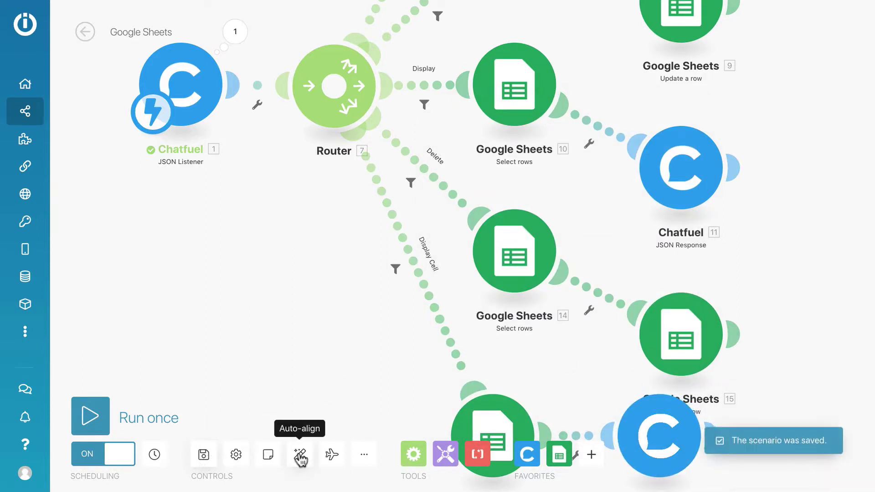
{"action": "left_click", "coordinate": [299, 454]}
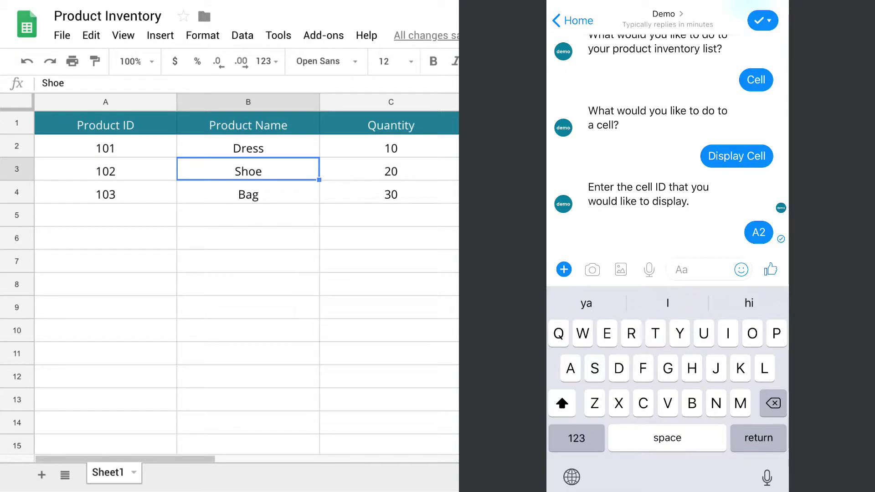
- Send Restart, choose Cell then Display Cell, and send B3 to get 'Cell: Shoe' back
{"action": "type", "text": "Restart"}
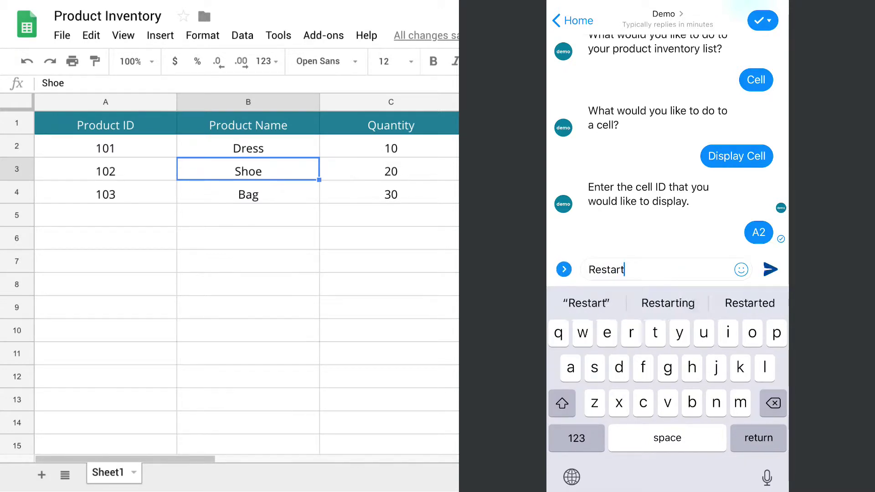
{"action": "key", "text": "Return"}
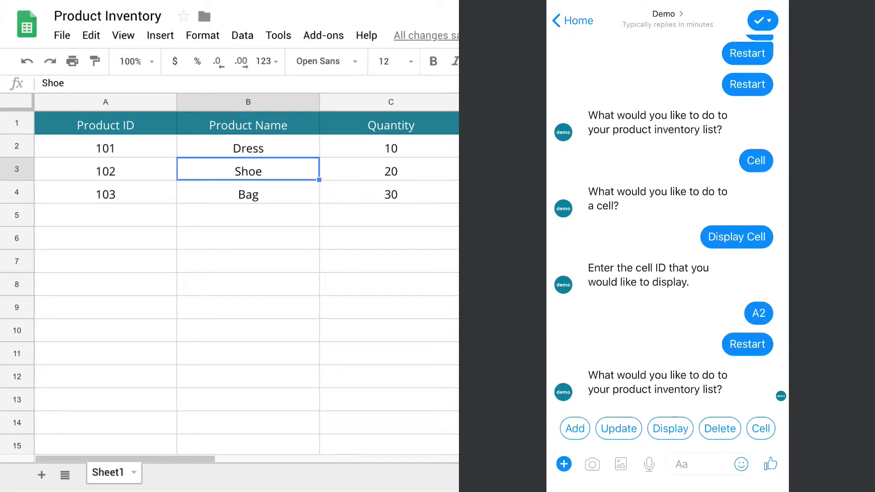
{"action": "left_click", "coordinate": [760, 428]}
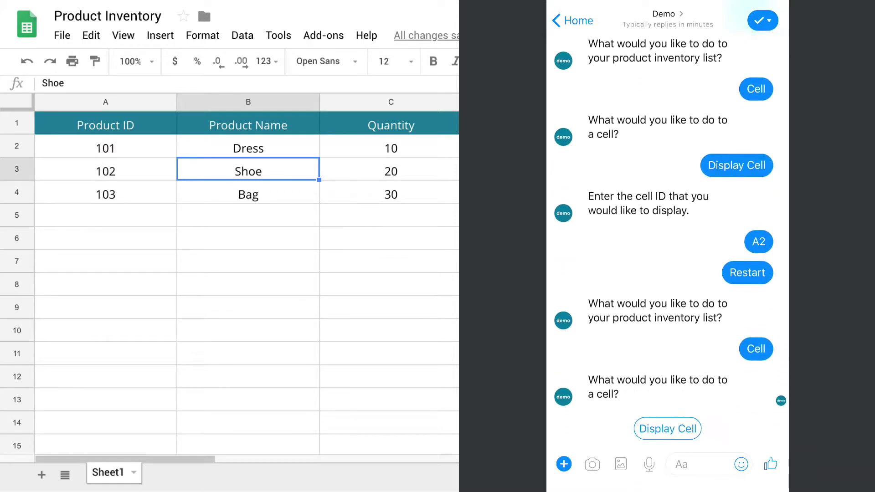
{"action": "left_click", "coordinate": [668, 428]}
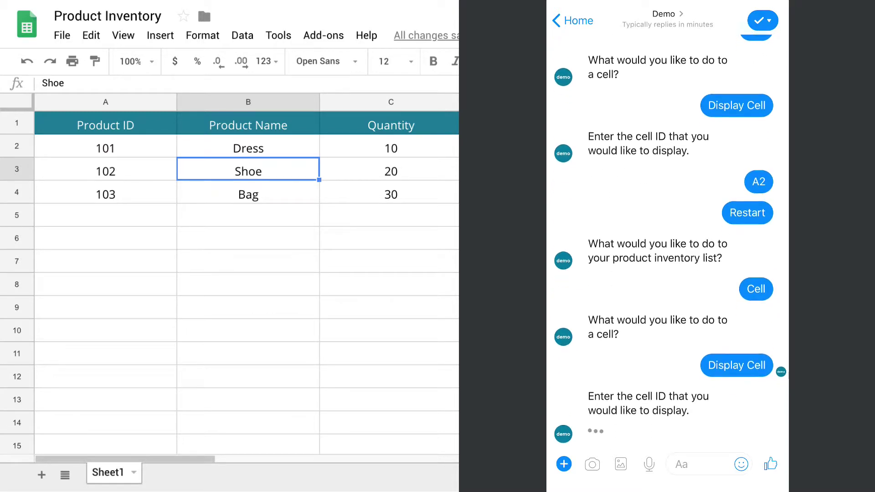
{"action": "left_click", "coordinate": [697, 464]}
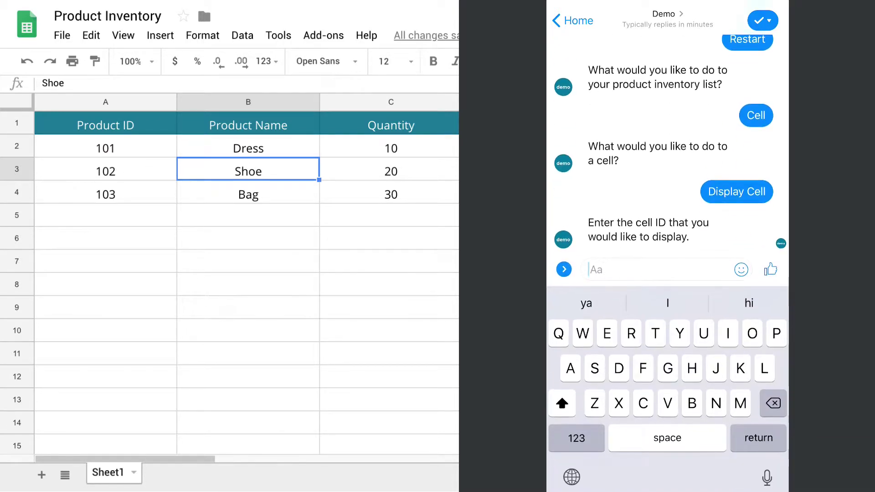
{"action": "type", "text": "B3"}
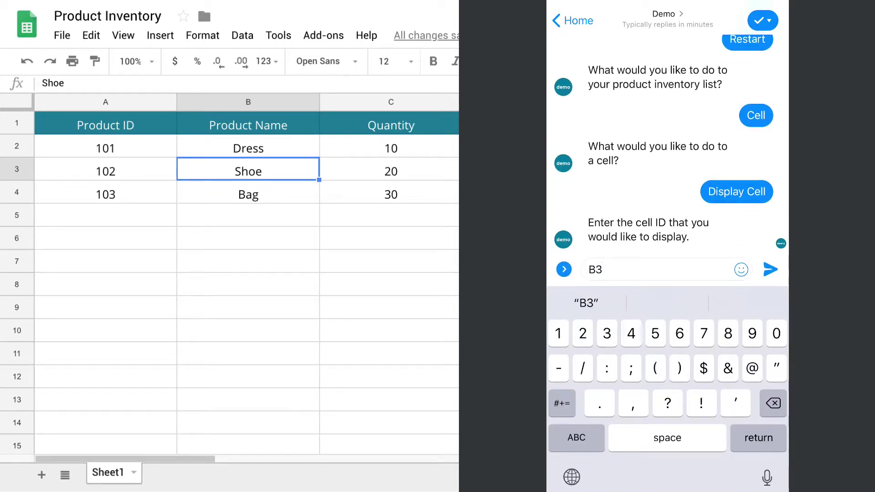
{"action": "left_click", "coordinate": [770, 270]}
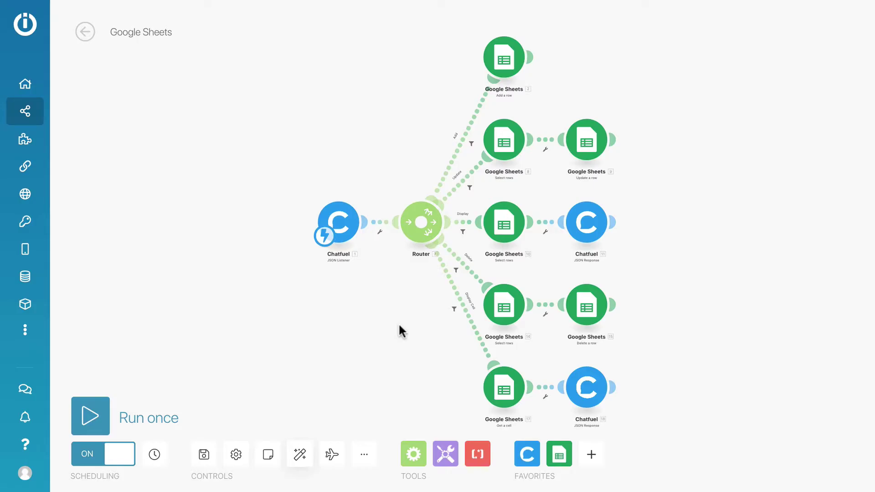
- Add a sixth router route ending in Google Sheets Update a cell using the Product Inventory file
{"action": "left_click", "coordinate": [420, 237]}
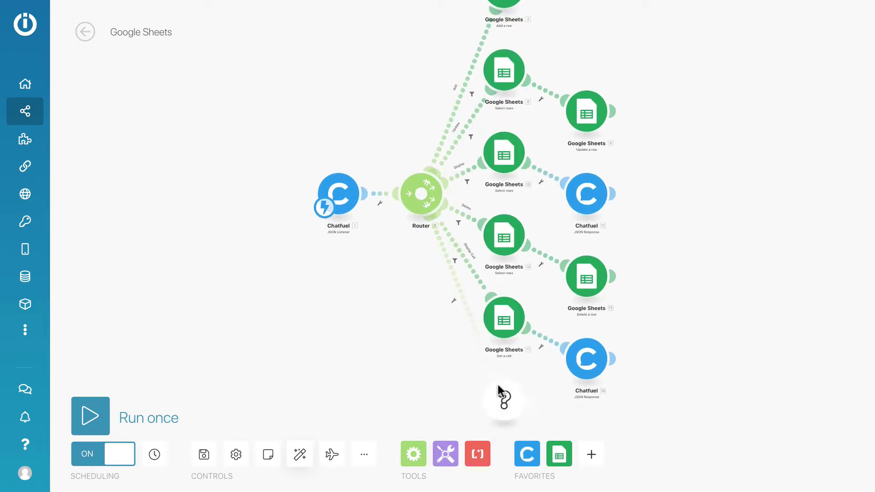
{"action": "left_click", "coordinate": [505, 397]}
{"action": "left_click", "coordinate": [607, 390]}
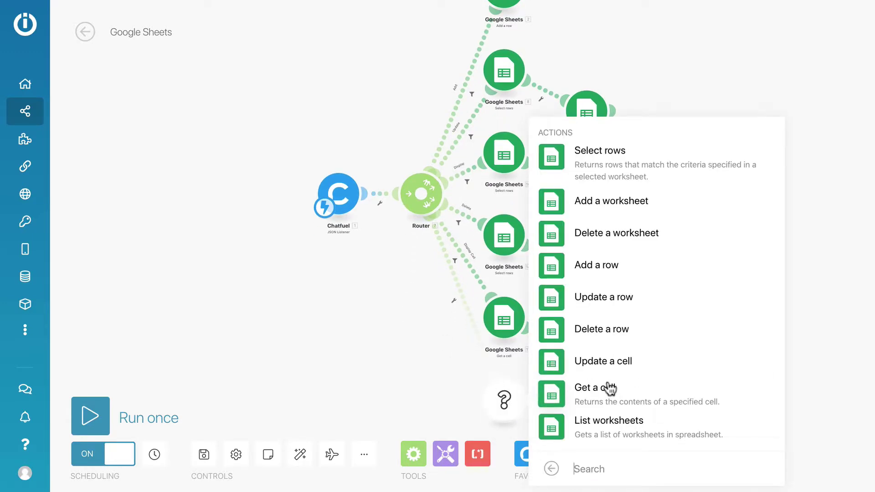
{"action": "left_click", "coordinate": [643, 369]}
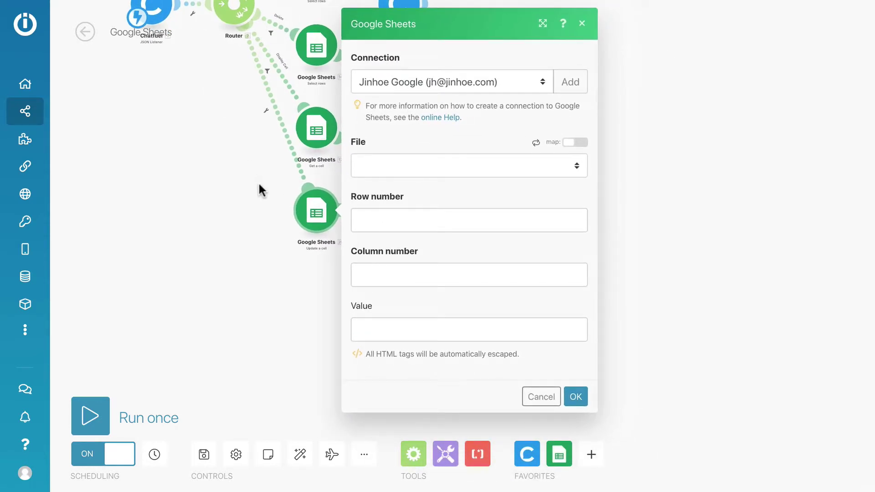
{"action": "left_click", "coordinate": [405, 166]}
{"action": "left_click", "coordinate": [406, 225]}
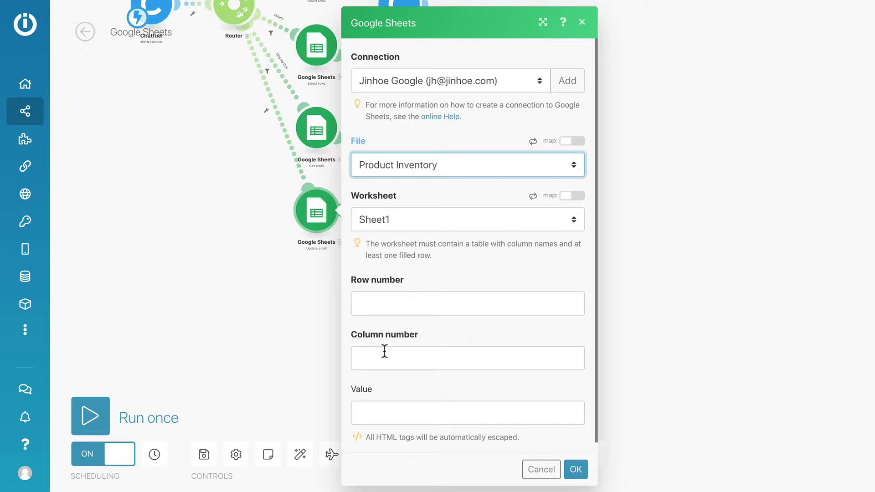
{"action": "left_click", "coordinate": [575, 470]}
{"action": "left_click", "coordinate": [565, 468]}
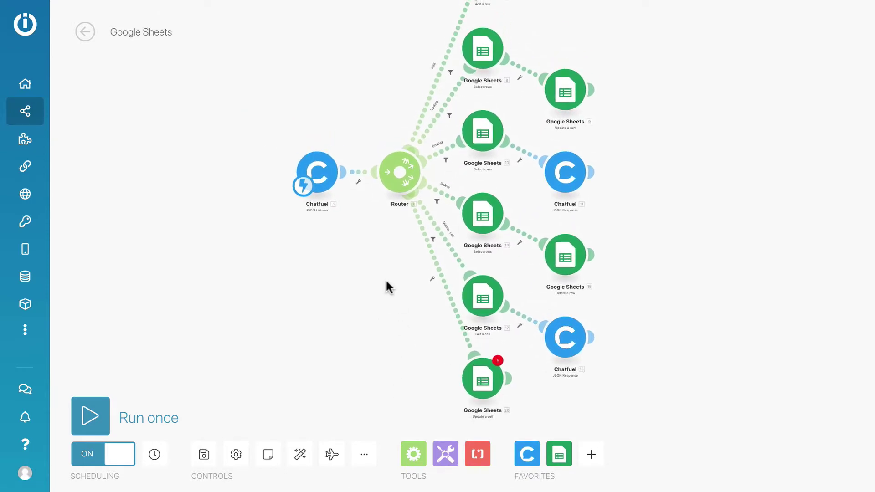
- Add an 'Update Cell' quick reply to the cell block
{"action": "key", "text": "ctrl+Left"}
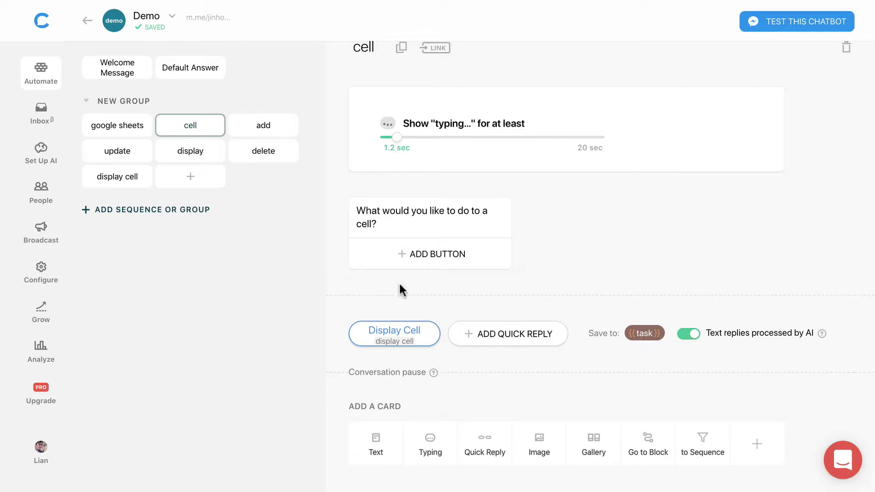
{"action": "left_click", "coordinate": [505, 335]}
{"action": "type", "text": "U"}
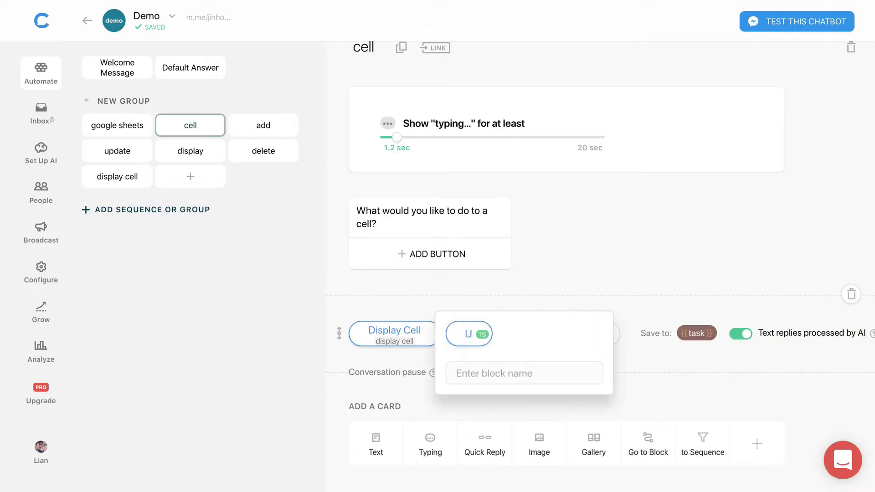
{"action": "type", "text": "pdate Cell"}
{"action": "left_click", "coordinate": [570, 279]}
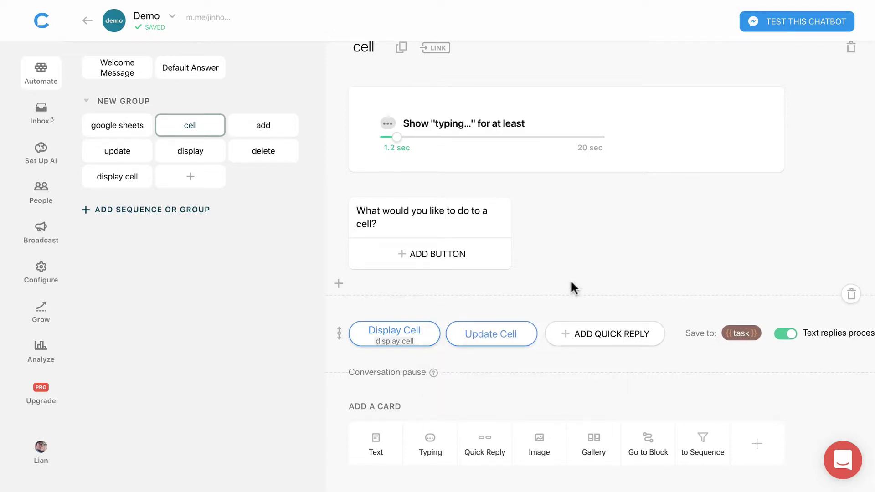
- Duplicate the display cell block and rename the copy to 'update cell'
{"action": "right_click", "coordinate": [121, 185]}
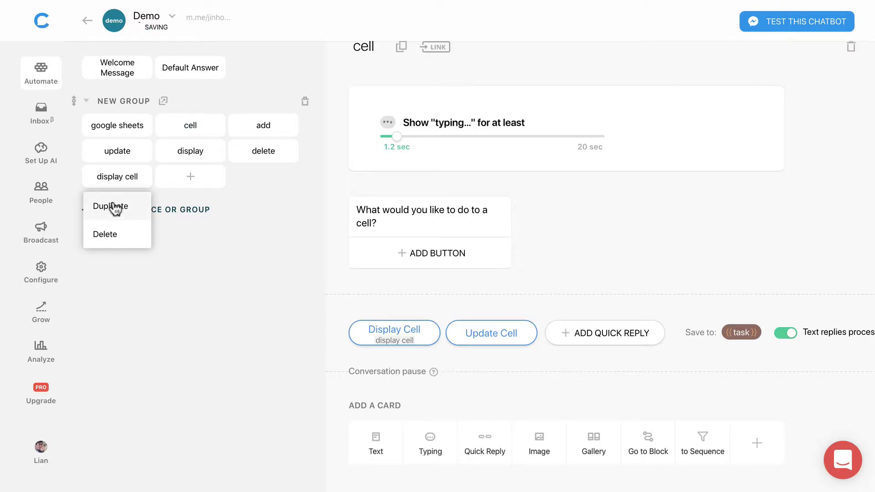
{"action": "left_click", "coordinate": [114, 208]}
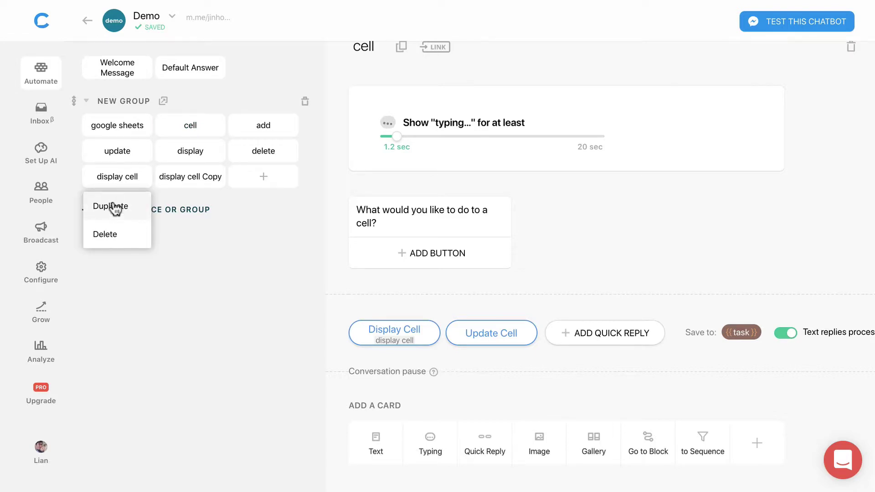
{"action": "left_click", "coordinate": [198, 178]}
{"action": "double_click", "coordinate": [377, 74]}
{"action": "type", "text": "update cell Copy"}
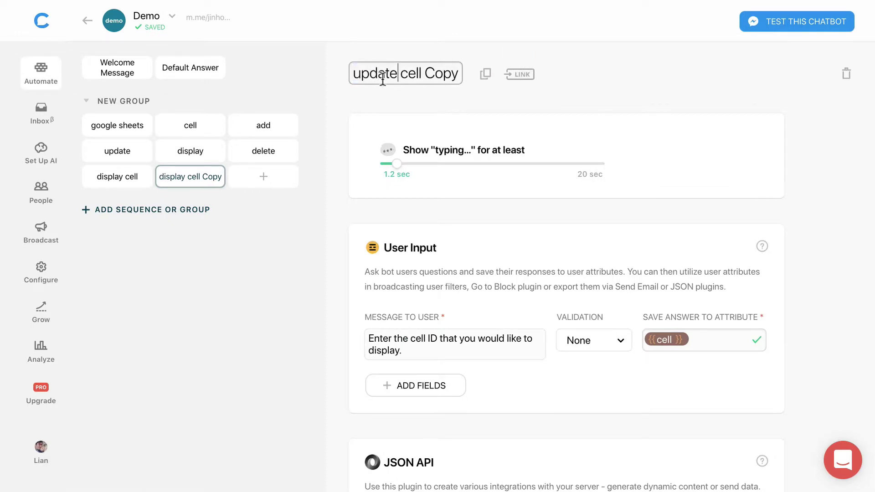
{"action": "double_click", "coordinate": [443, 75]}
{"action": "key", "text": "BackSpace"}
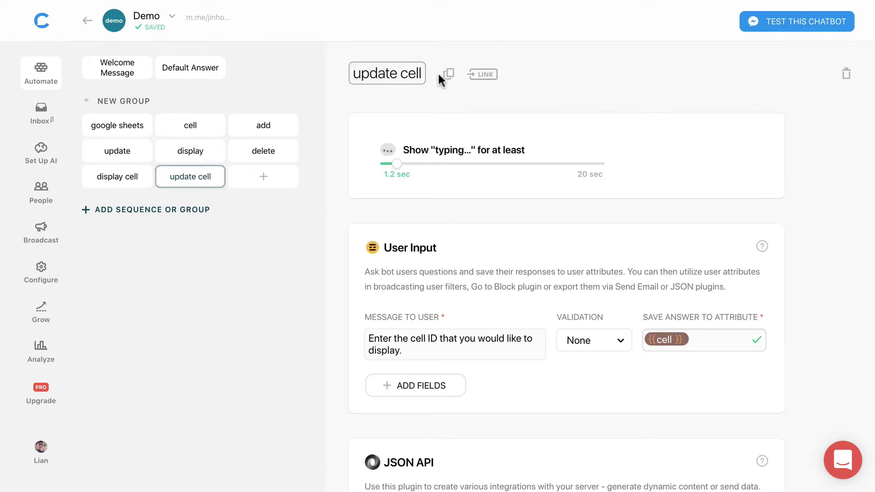
- Make the first question ask for the row number and save the answer as cellRow
{"action": "left_click", "coordinate": [437, 168]}
{"action": "scroll", "coordinate": [454, 299], "scroll_direction": "down", "scroll_amount": 3}
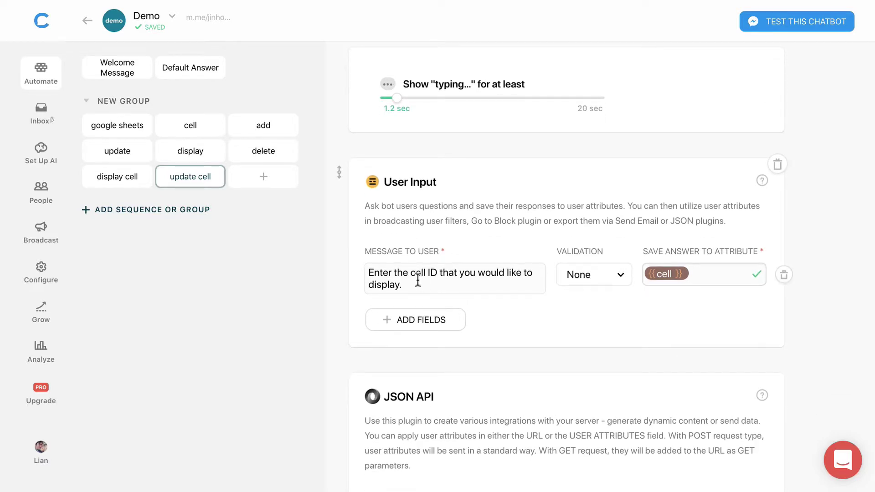
{"action": "double_click", "coordinate": [432, 273]}
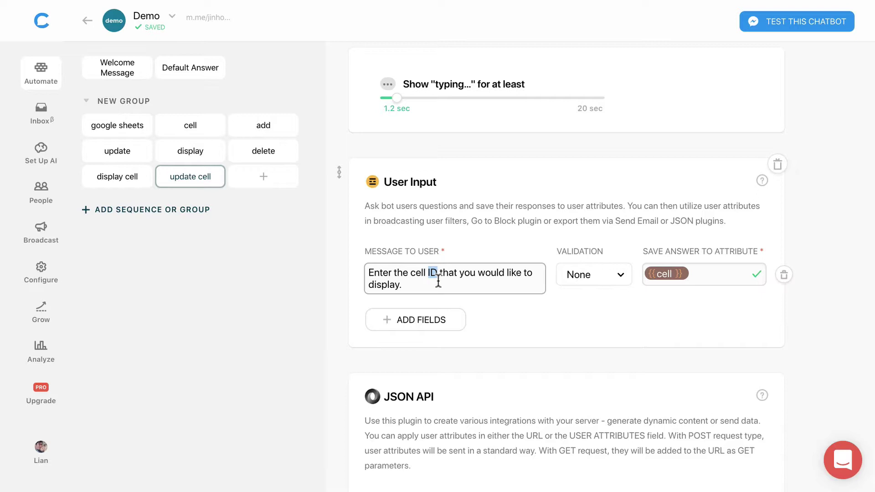
{"action": "type", "text": "row "}
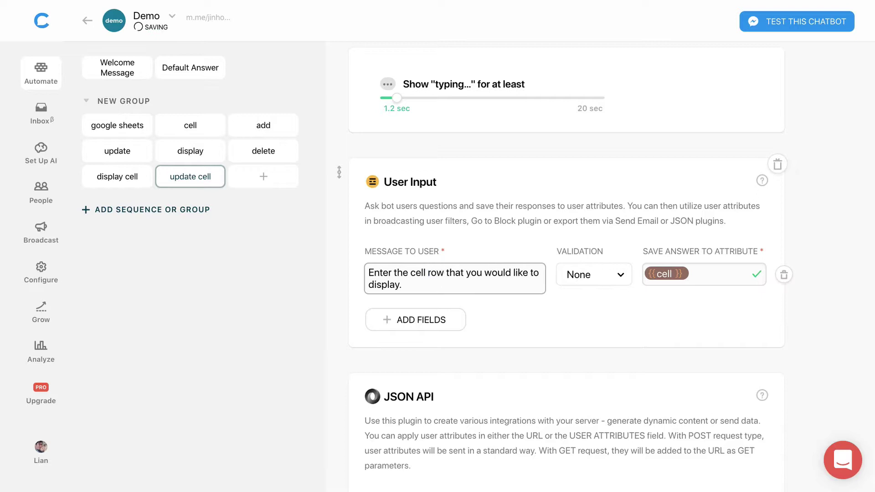
{"action": "type", "text": "number"}
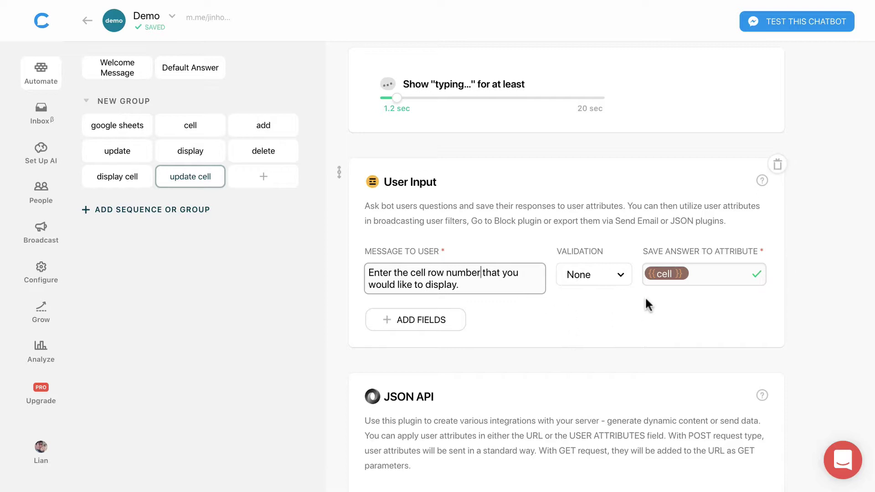
{"action": "left_click", "coordinate": [670, 275]}
{"action": "type", "text": "Row"}
{"action": "left_click", "coordinate": [637, 329]}
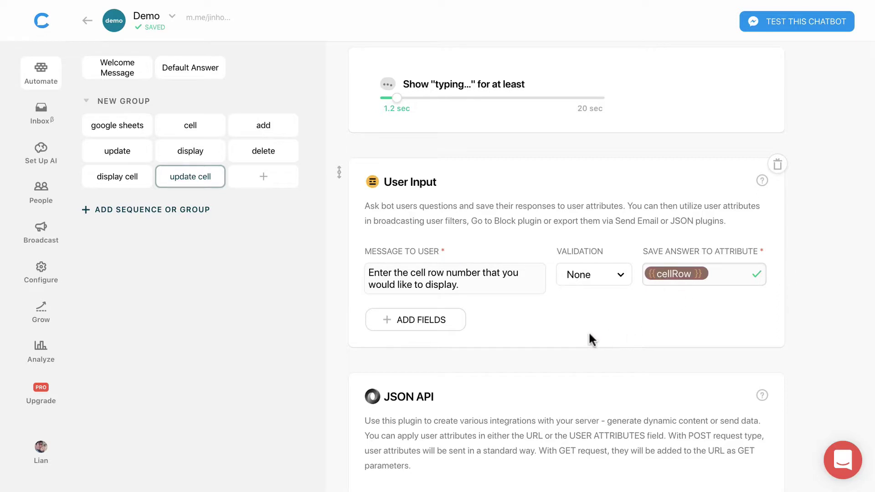
- Add a second question and reword the first prompt from 'display' to 'update'
{"action": "left_click", "coordinate": [448, 326]}
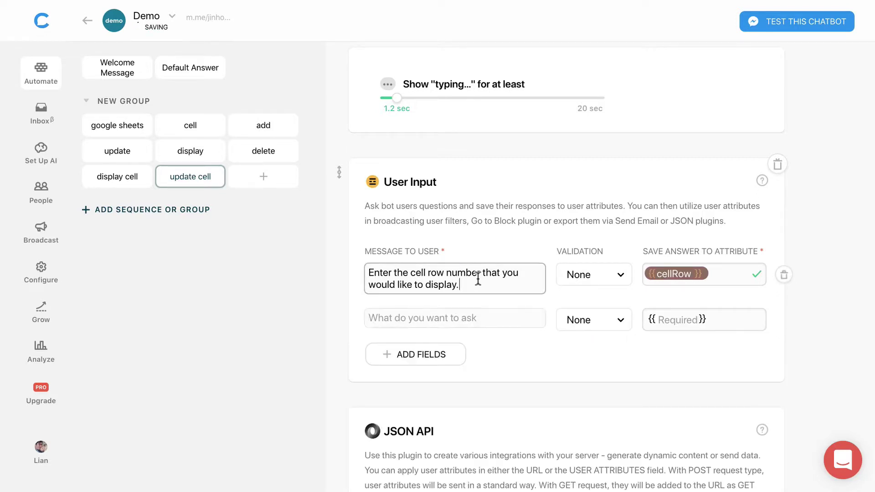
{"action": "left_click_drag", "start_coordinate": [458, 284], "coordinate": [325, 273]}
{"action": "left_click", "coordinate": [460, 282]}
{"action": "double_click", "coordinate": [439, 284]}
{"action": "type", "text": "update."}
{"action": "left_click_drag", "start_coordinate": [460, 286], "coordinate": [353, 279]}
{"action": "key", "text": "ctrl+c"}
- Make the second question ask for the cell column, saving the answer as cellColumn
{"action": "left_click", "coordinate": [388, 317]}
{"action": "key", "text": "ctrl+v"}
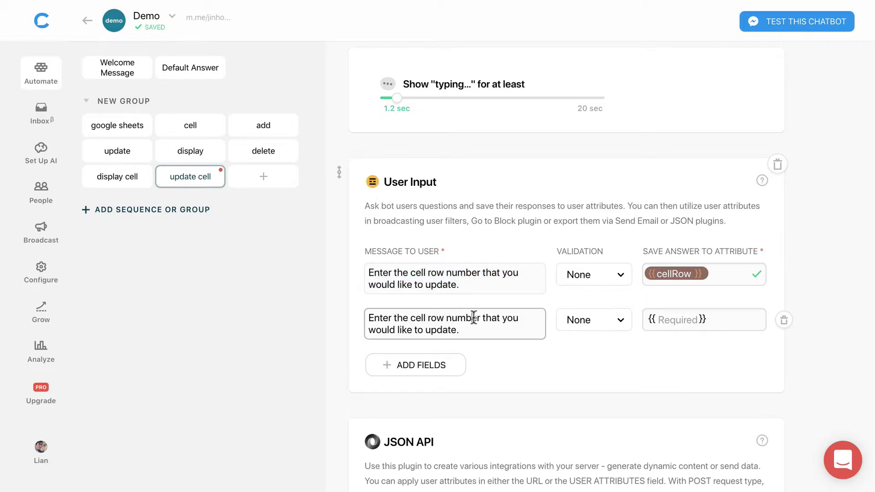
{"action": "double_click", "coordinate": [430, 317]}
{"action": "type", "text": "colu"}
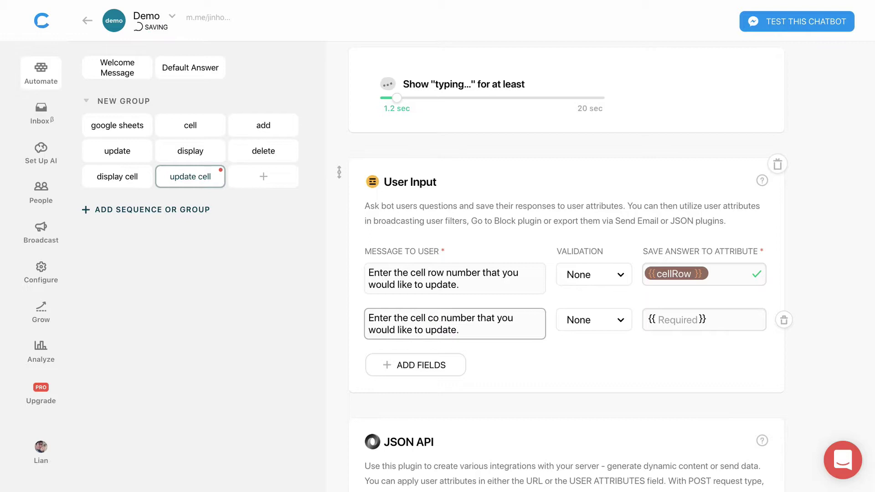
{"action": "type", "text": "mn"}
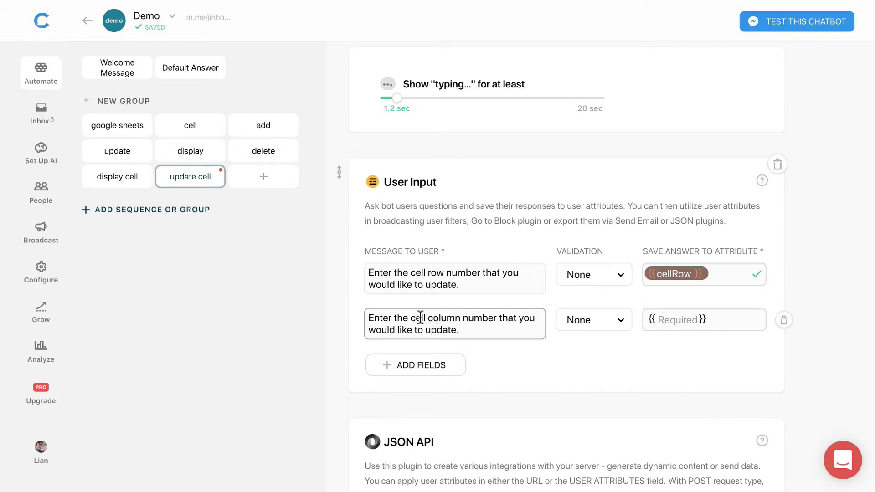
{"action": "left_click_drag", "start_coordinate": [410, 317], "coordinate": [460, 318]}
{"action": "key", "text": "ctrl+c"}
{"action": "left_click", "coordinate": [678, 321]}
{"action": "key", "text": "ctrl+v"}
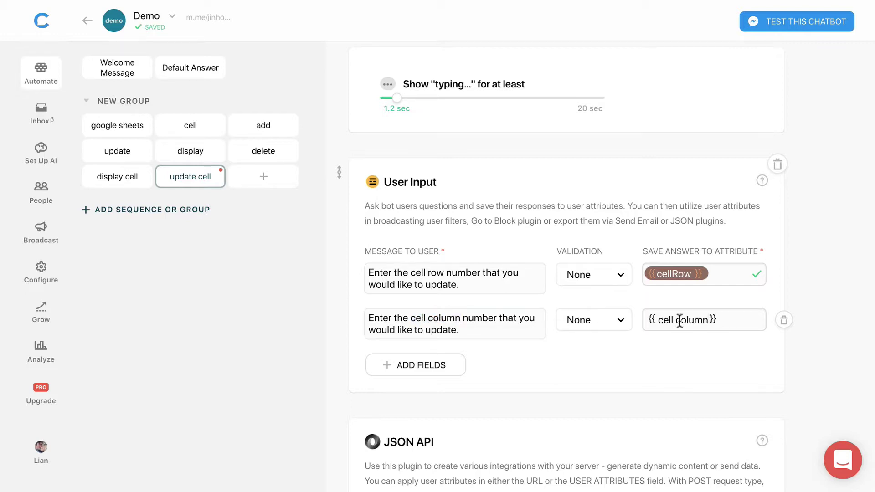
{"action": "left_click", "coordinate": [678, 320]}
{"action": "key", "text": "BackSpace"}
{"action": "key", "text": "BackSpace"}
{"action": "type", "text": "C"}
{"action": "left_click", "coordinate": [714, 381]}
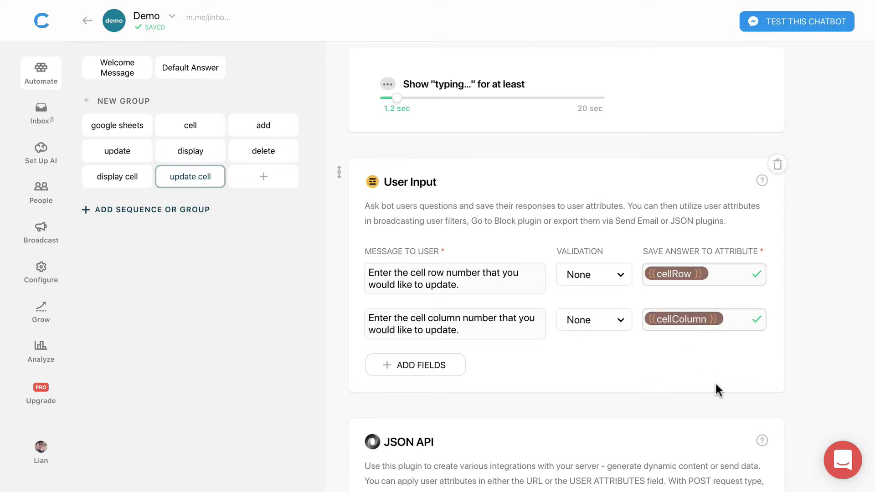
- Add a third question asking for the new value, saving the answer as cellValue
{"action": "left_click", "coordinate": [438, 367]}
{"action": "left_click", "coordinate": [428, 363]}
{"action": "type", "text": "Enter the new value for the cell."}
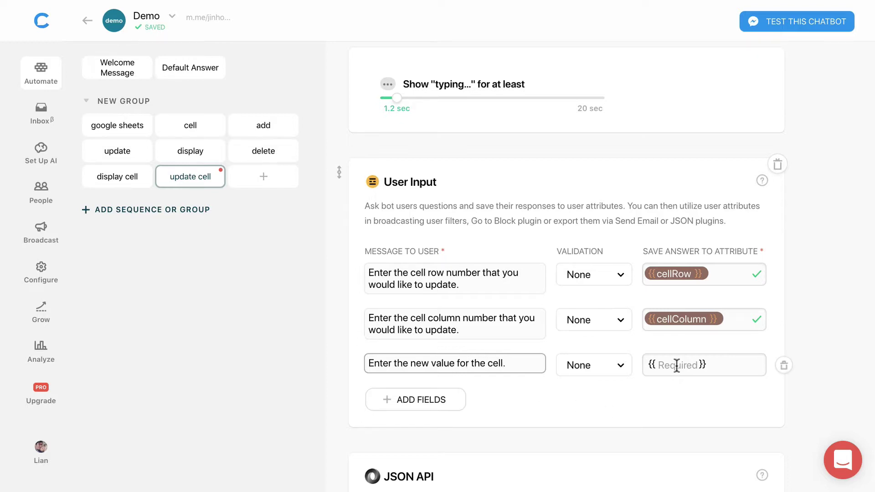
{"action": "left_click", "coordinate": [677, 365]}
{"action": "type", "text": "cellValue"}
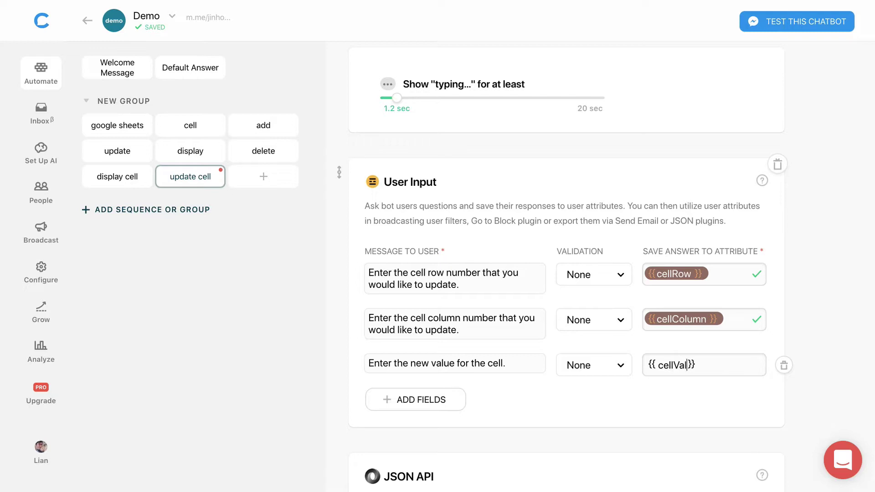
{"action": "left_click", "coordinate": [675, 398]}
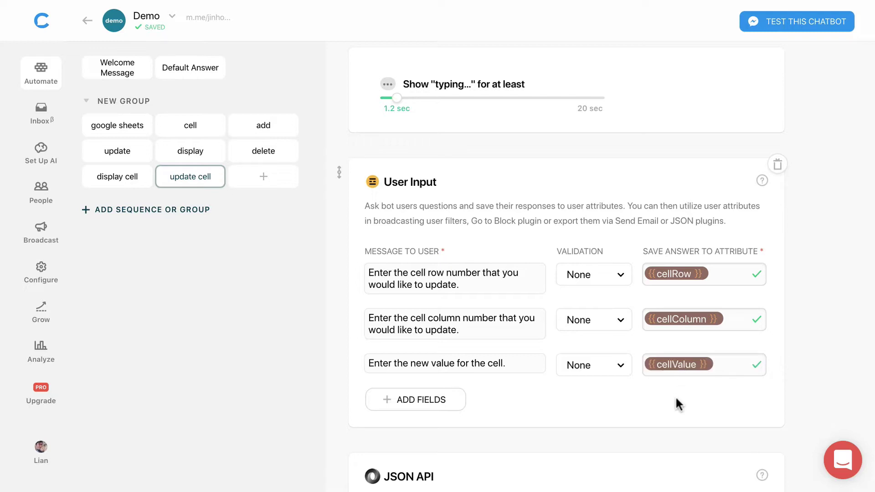
- Add cellRow, cellColumn and cellValue to the JSON API card's User Attributes
{"action": "scroll", "coordinate": [676, 399], "scroll_direction": "down", "scroll_amount": 4}
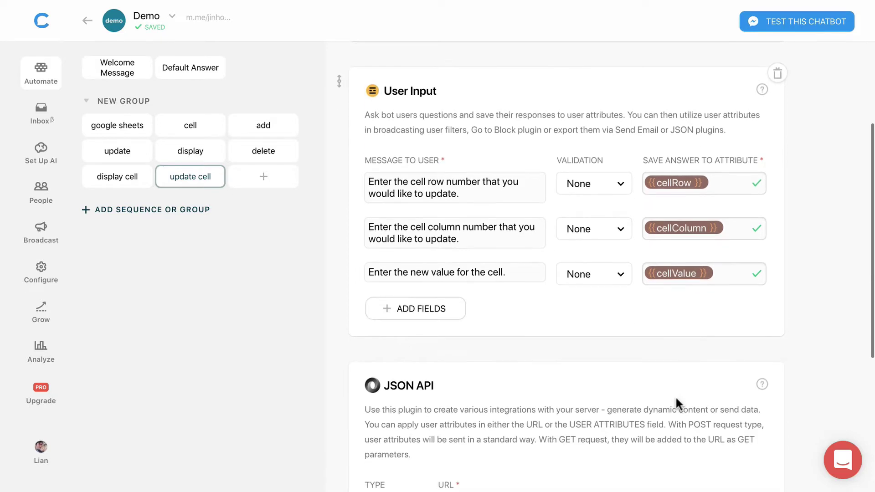
{"action": "scroll", "coordinate": [676, 403], "scroll_direction": "down", "scroll_amount": 1}
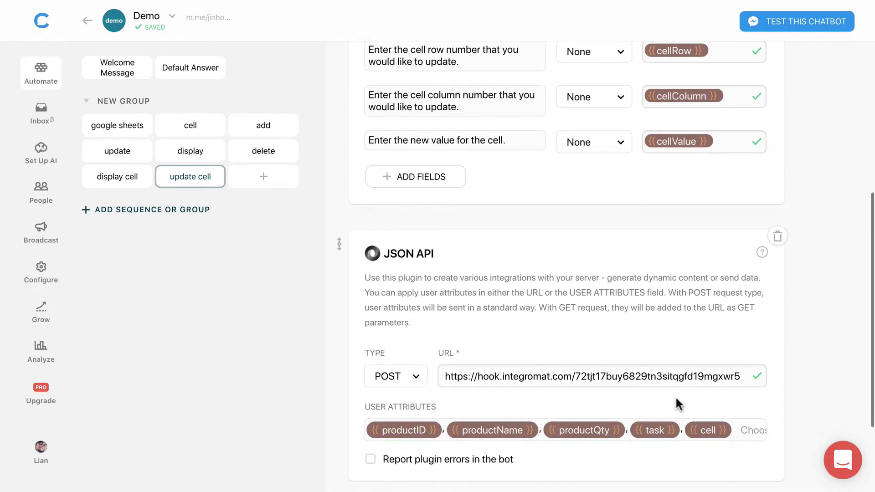
{"action": "left_click", "coordinate": [742, 430]}
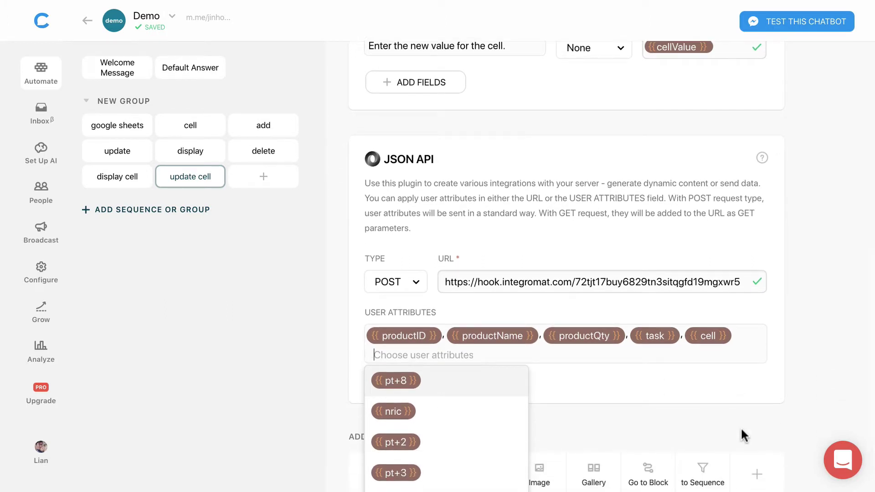
{"action": "type", "text": "cel"}
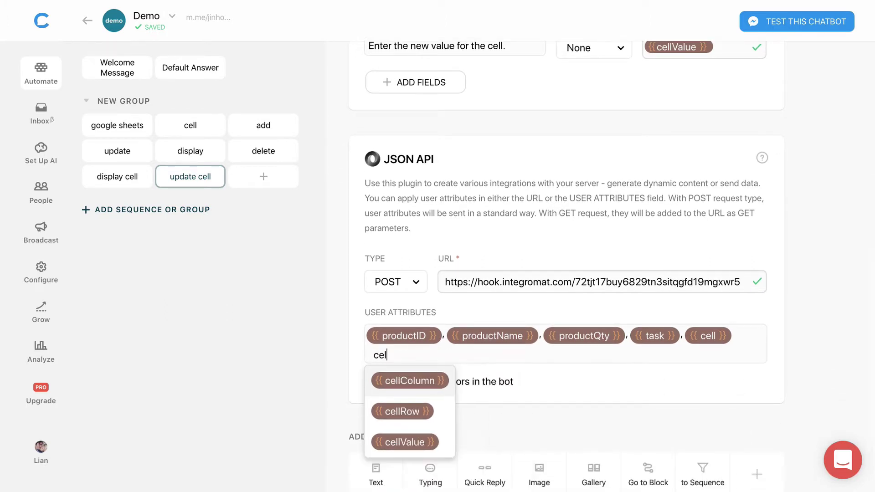
{"action": "type", "text": "l"}
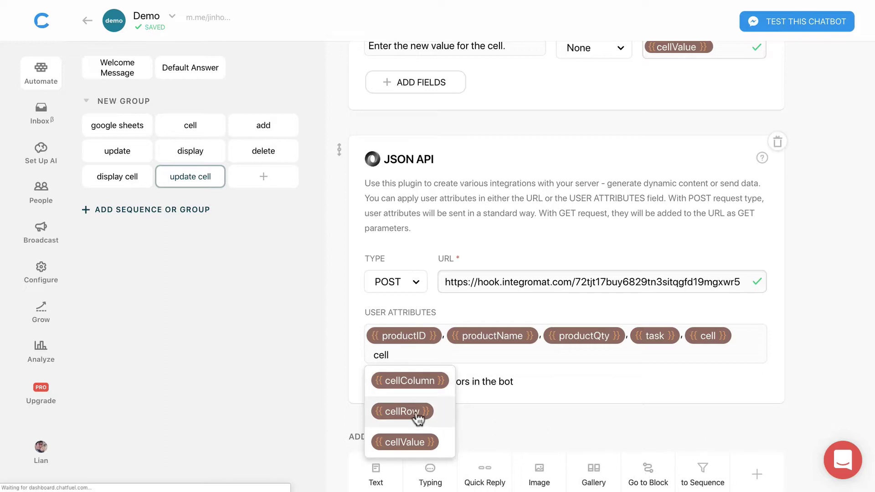
{"action": "left_click", "coordinate": [416, 412]}
{"action": "type", "text": "cell"}
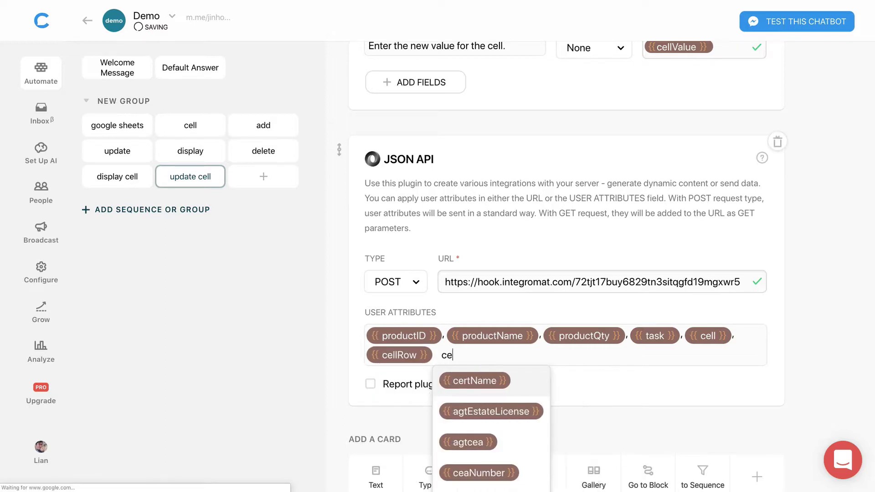
{"action": "left_click", "coordinate": [469, 380]}
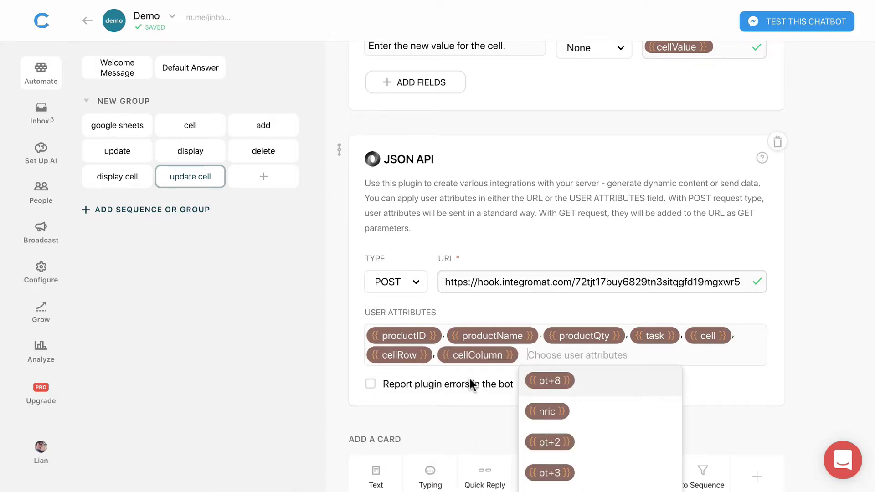
{"action": "type", "text": "cell"}
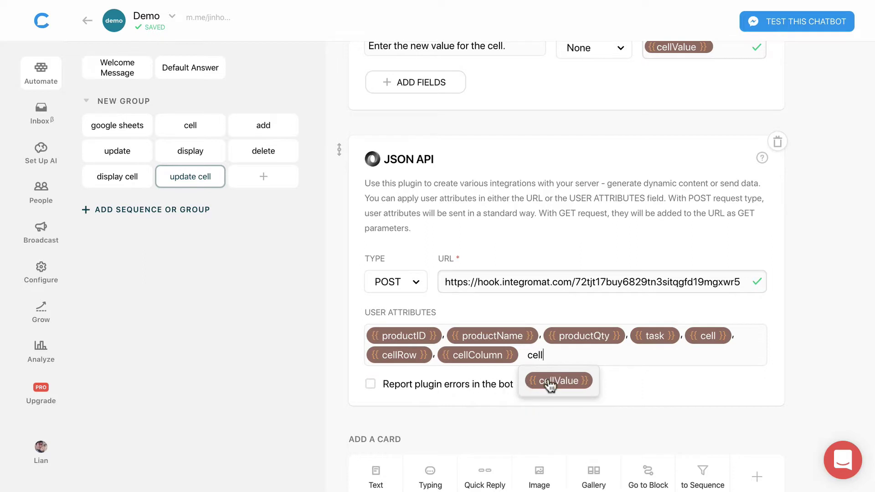
{"action": "left_click", "coordinate": [550, 385]}
{"action": "left_click", "coordinate": [810, 365]}
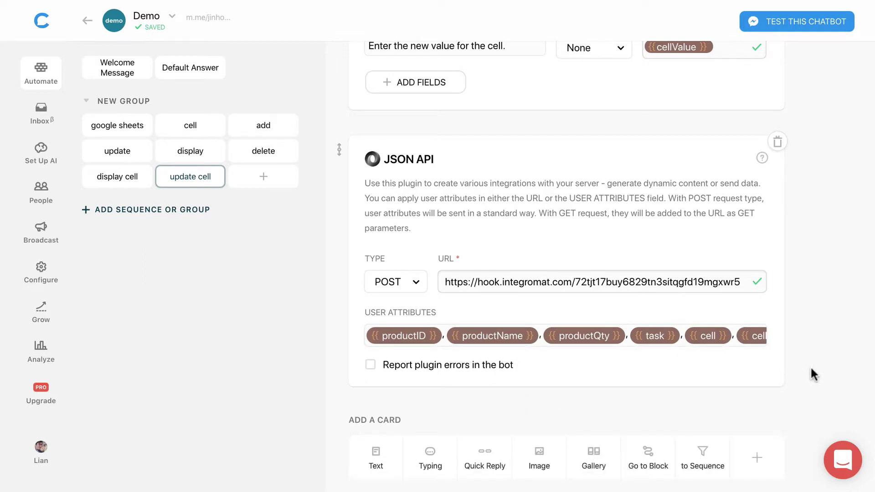
- Point the cell block's Update Cell quick reply to the update cell block
{"action": "left_click", "coordinate": [195, 127]}
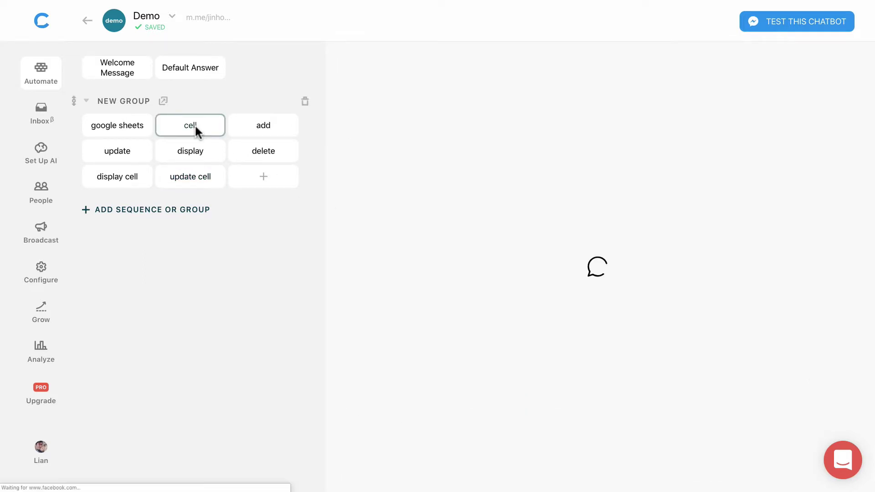
{"action": "left_click", "coordinate": [504, 360]}
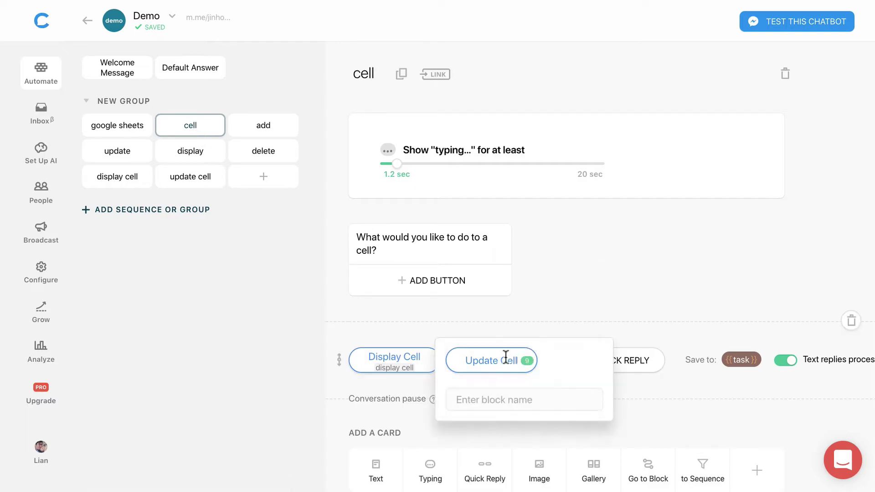
{"action": "left_click", "coordinate": [505, 400]}
{"action": "type", "text": "upda"}
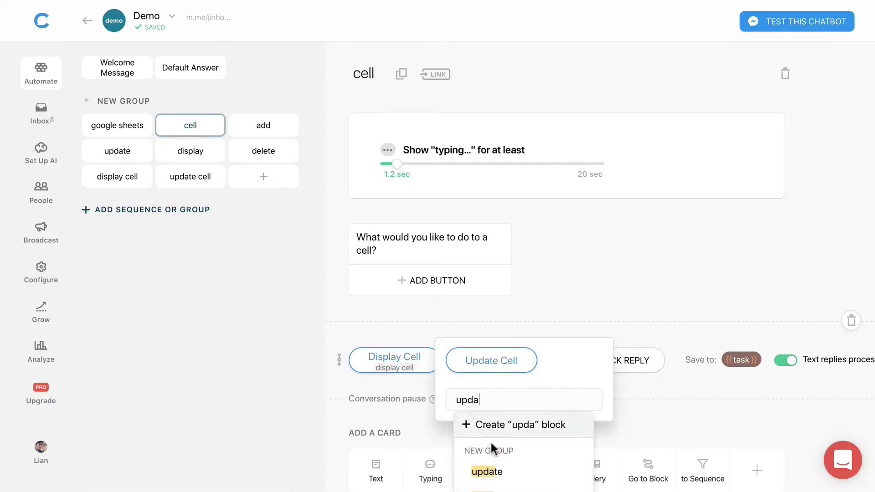
{"action": "type", "text": "te"}
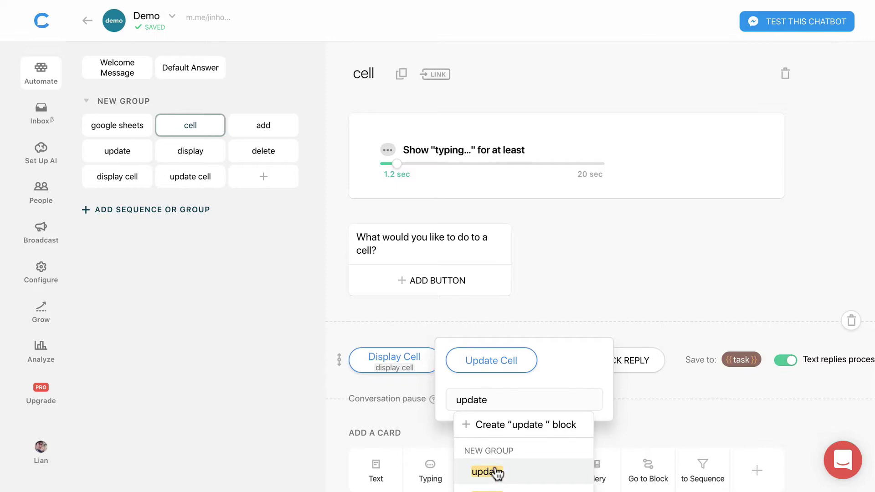
{"action": "left_click", "coordinate": [501, 474]}
{"action": "left_click", "coordinate": [667, 388]}
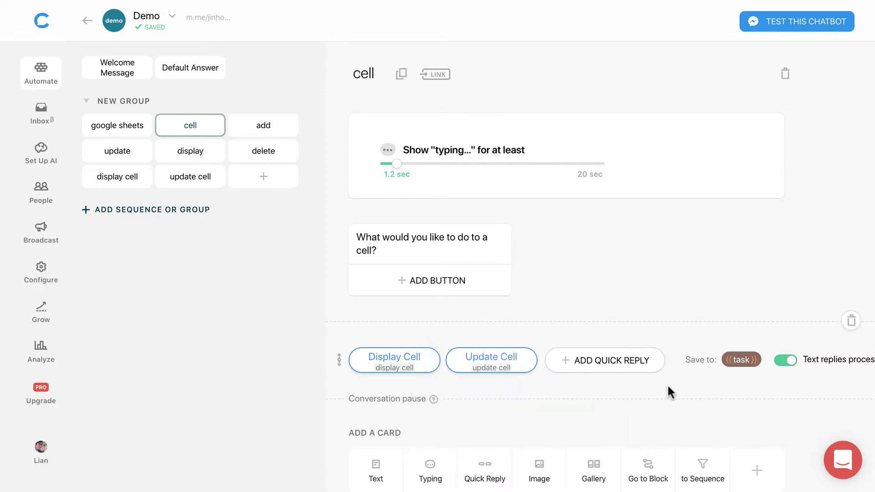
{"action": "key", "text": "ctrl+Right"}
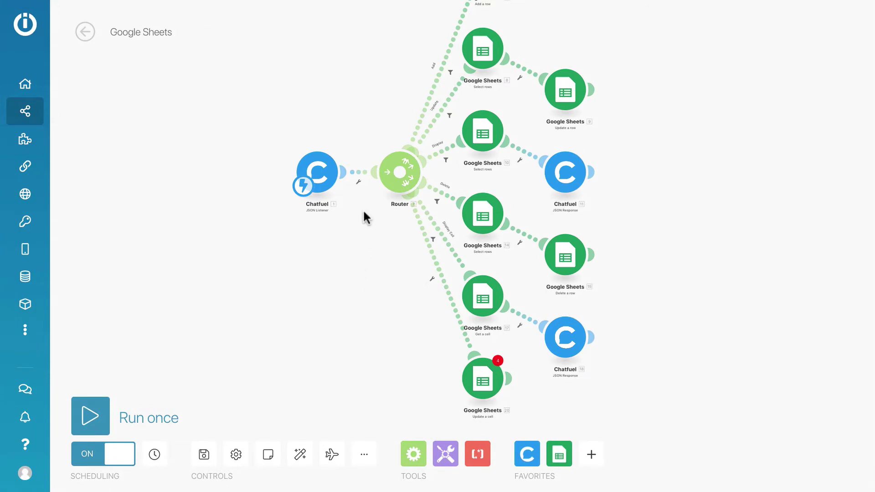
- Disconnect the Chatfuel listener from the Router, then run the scenario once to capture new data
{"action": "scroll", "coordinate": [362, 208], "scroll_direction": "up", "scroll_amount": 5}
{"action": "left_click_drag", "start_coordinate": [353, 184], "coordinate": [370, 278]}
{"action": "left_click", "coordinate": [370, 245]}
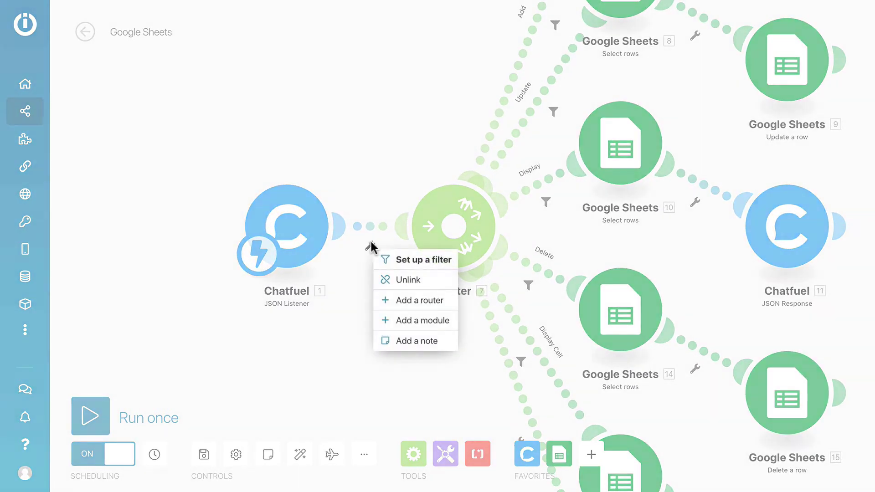
{"action": "left_click", "coordinate": [402, 280]}
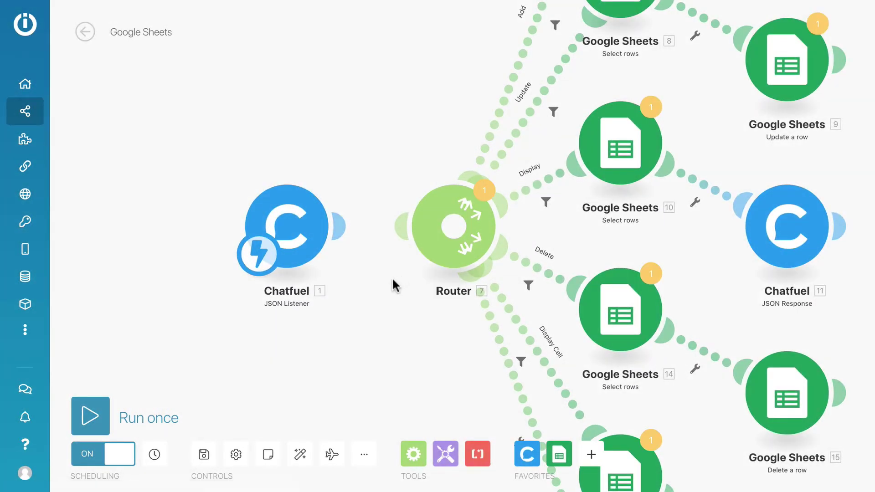
{"action": "left_click", "coordinate": [89, 416]}
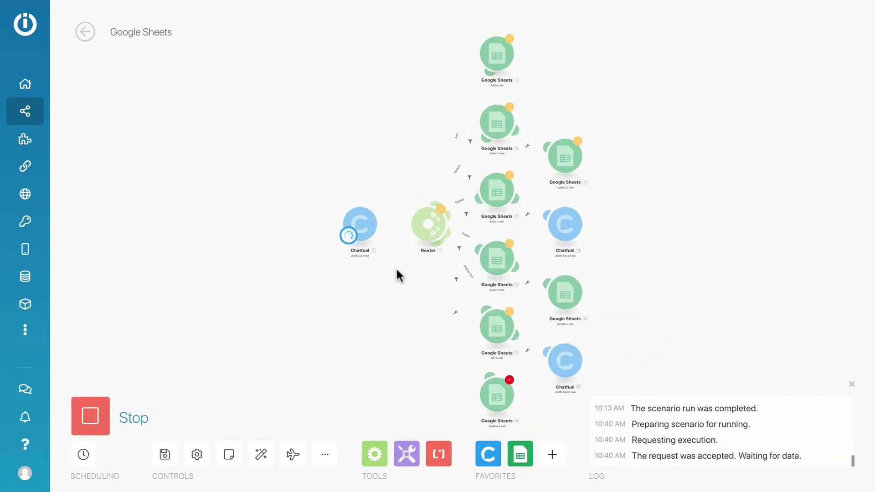
- Close the execution log and reposition the canvas to show the lower router branch
{"action": "scroll", "coordinate": [405, 246], "scroll_direction": "up", "scroll_amount": 4}
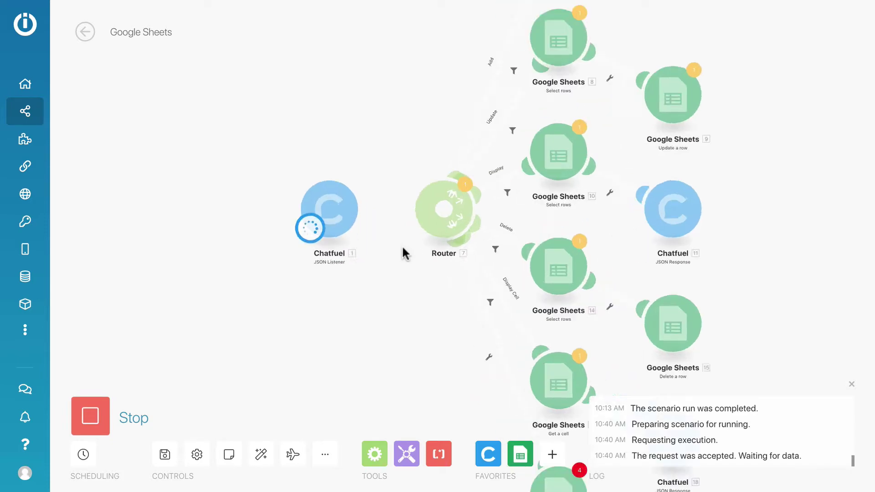
{"action": "left_click_drag", "start_coordinate": [400, 255], "coordinate": [346, 269]}
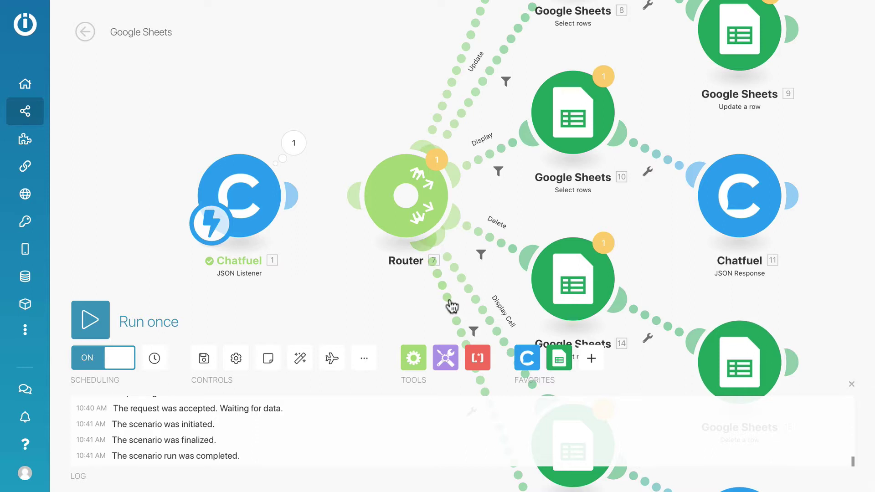
{"action": "left_click", "coordinate": [849, 389]}
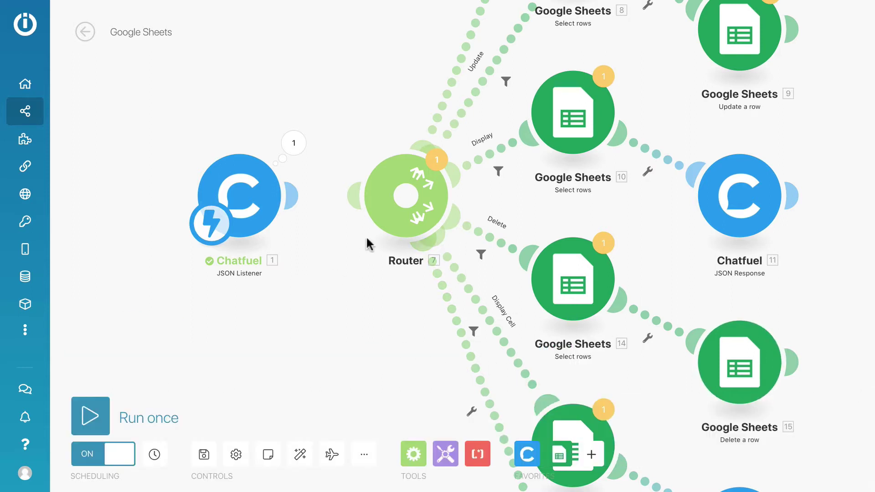
{"action": "mouse_move", "coordinate": [387, 221]}
{"action": "left_mouse_down"}
{"action": "mouse_move", "coordinate": [367, 221]}
{"action": "mouse_move", "coordinate": [378, 222]}
{"action": "left_mouse_up"}
{"action": "left_click_drag", "start_coordinate": [364, 347], "coordinate": [309, 213]}
{"action": "left_click_drag", "start_coordinate": [341, 344], "coordinate": [312, 286]}
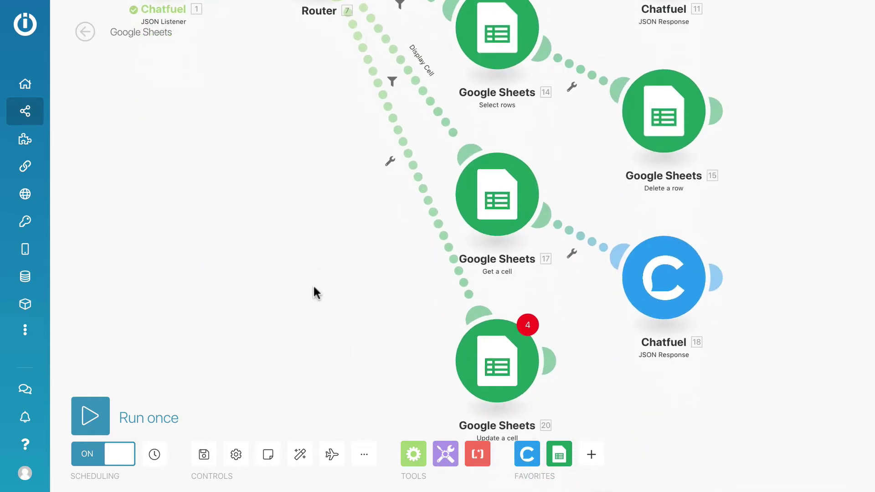
- Point Update a cell at Product Inventory, mapping cellRow, cellColumn and cellValue from the listener
{"action": "left_click", "coordinate": [439, 296]}
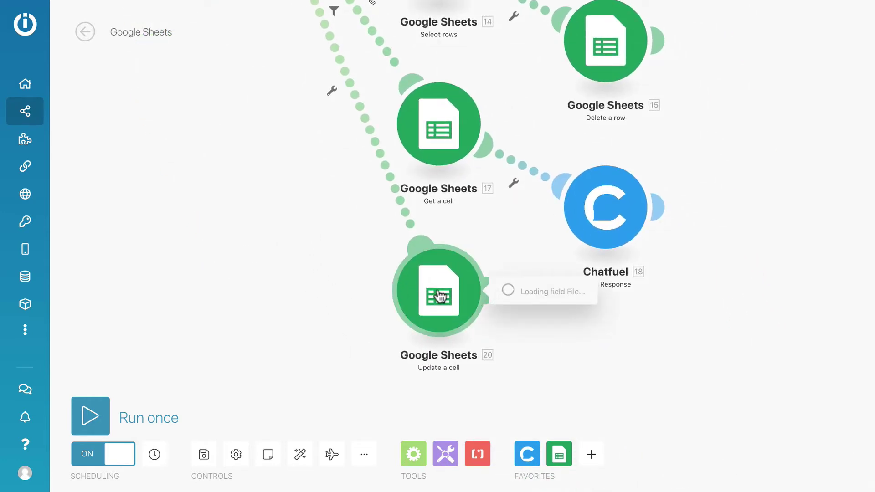
{"action": "left_click", "coordinate": [542, 240]}
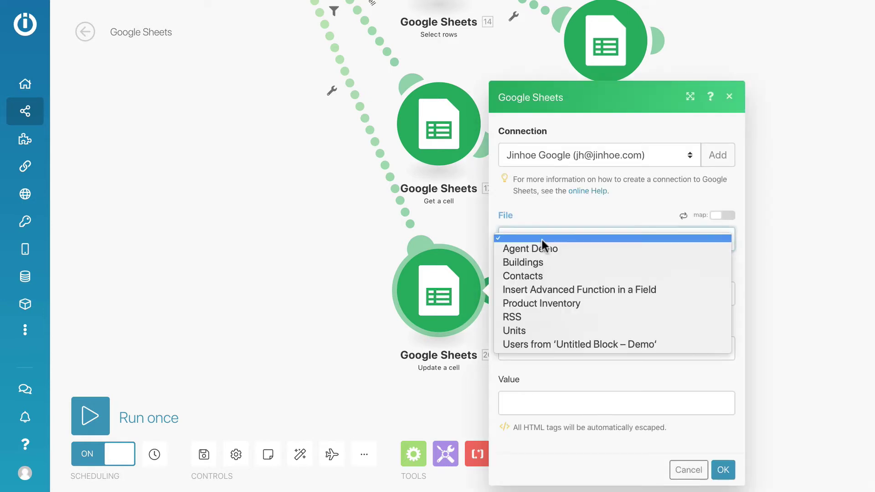
{"action": "left_click", "coordinate": [543, 303]}
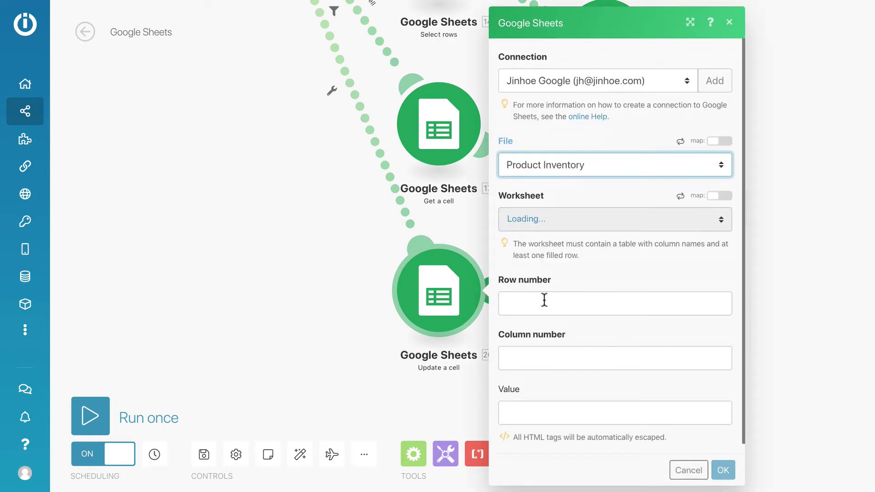
{"action": "left_click", "coordinate": [544, 301]}
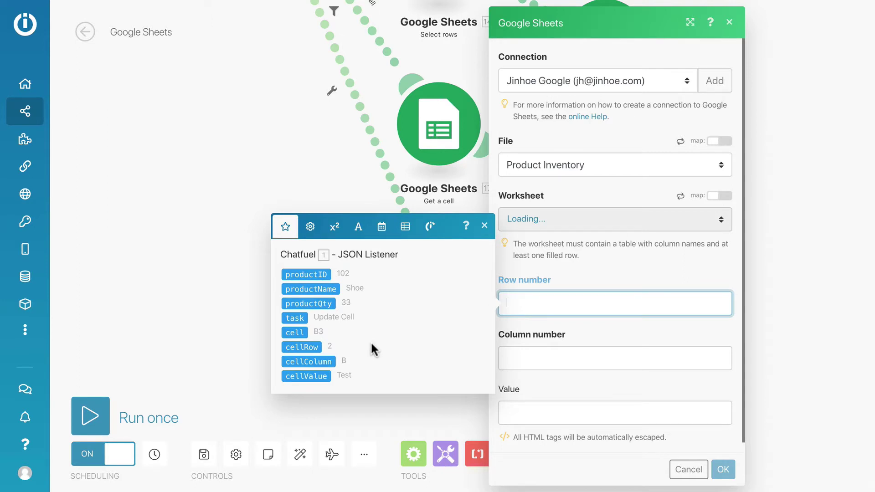
{"action": "left_click", "coordinate": [310, 347]}
{"action": "left_click", "coordinate": [541, 358]}
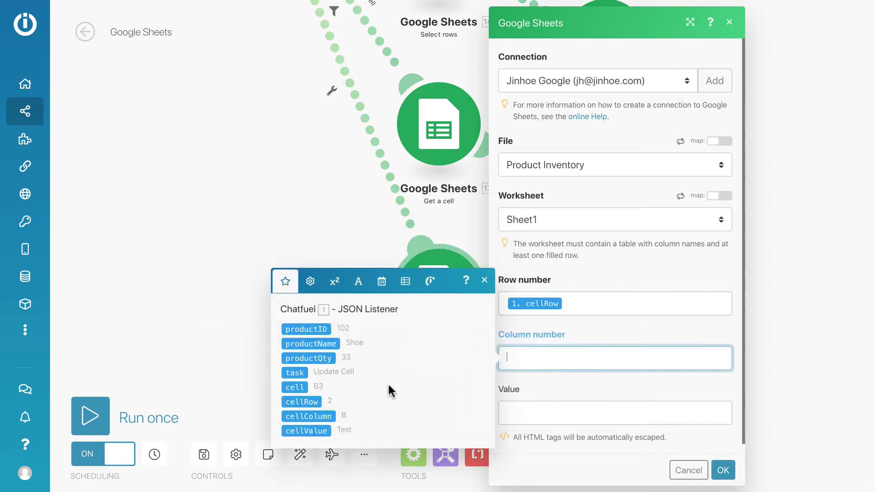
{"action": "left_click", "coordinate": [321, 416]}
{"action": "left_click", "coordinate": [522, 412]}
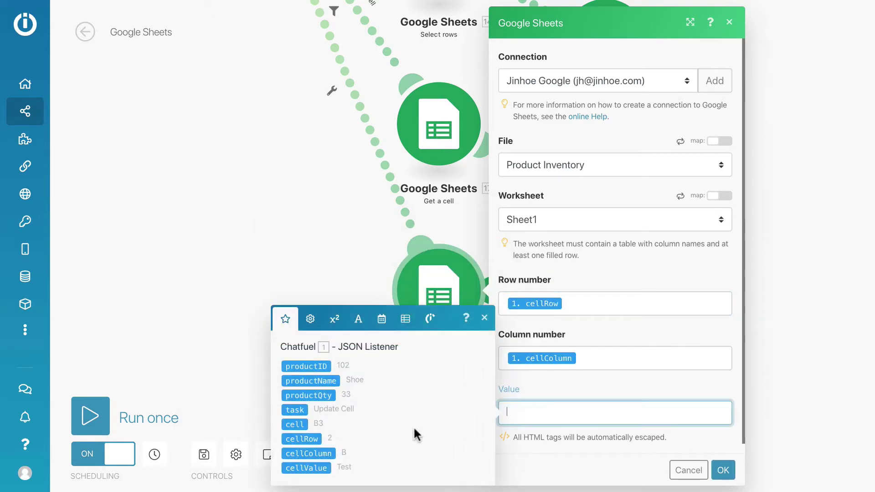
{"action": "left_click", "coordinate": [314, 468]}
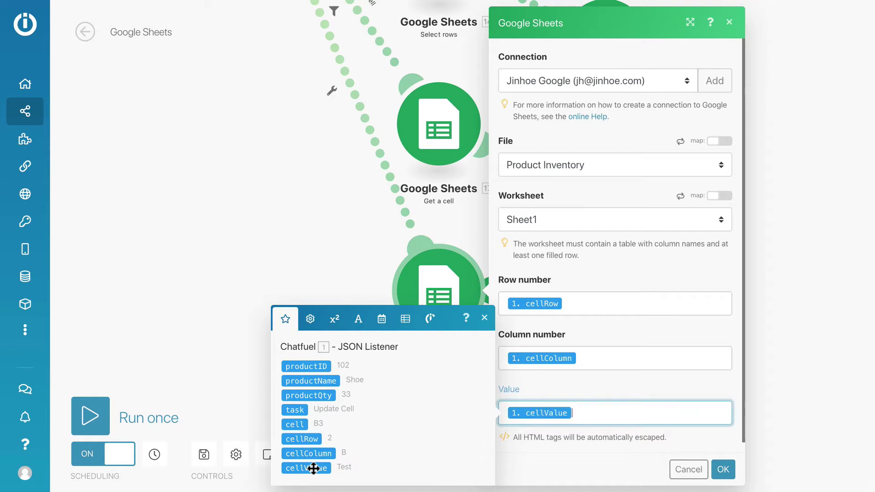
{"action": "left_click", "coordinate": [723, 469]}
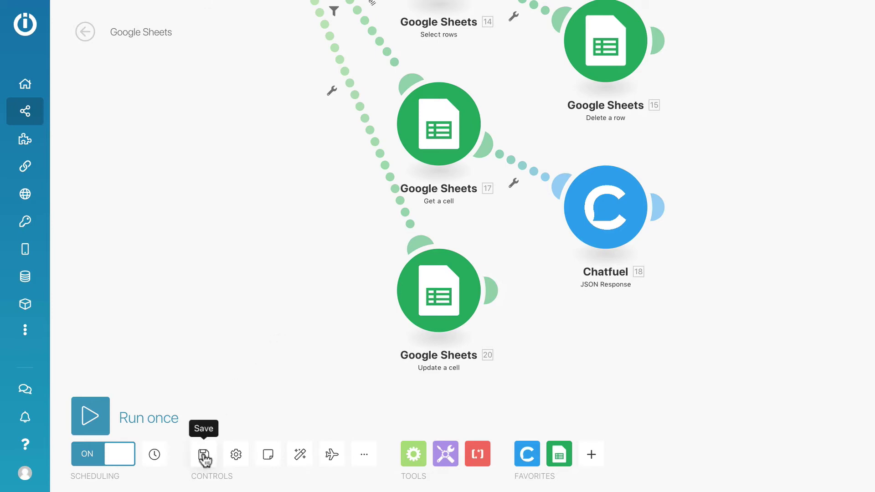
- Filter the lowest route on task Equal to (case insensitive) 'update cell'
{"action": "left_click", "coordinate": [302, 456]}
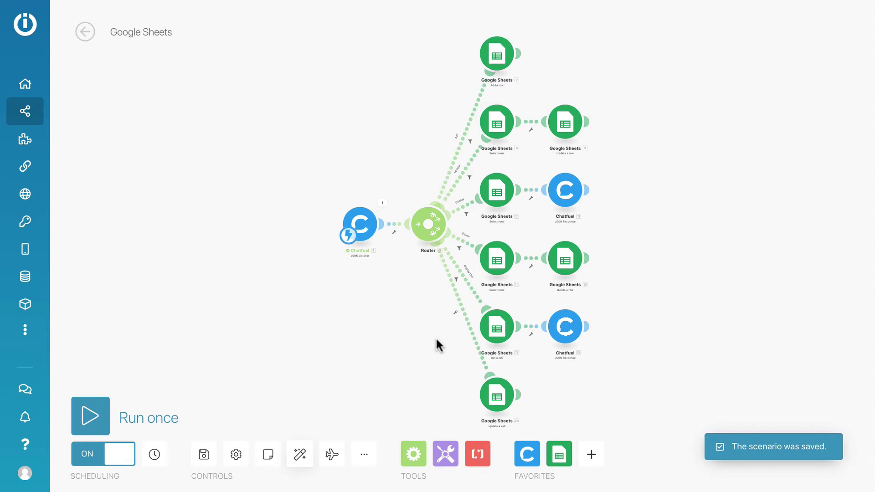
{"action": "left_click", "coordinate": [455, 313]}
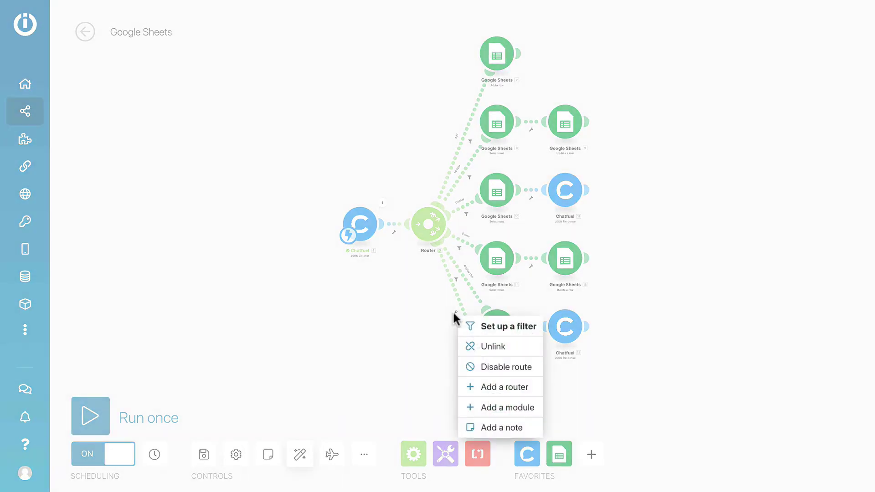
{"action": "left_click", "coordinate": [487, 325]}
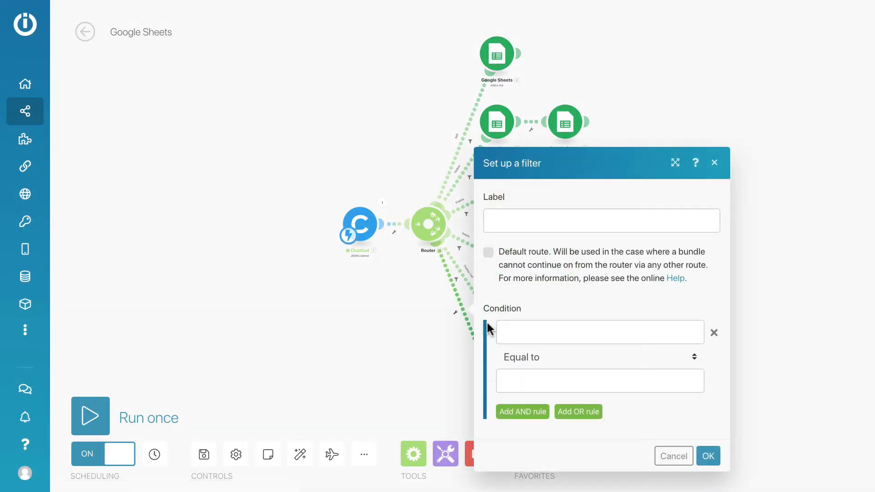
{"action": "left_click", "coordinate": [527, 332]}
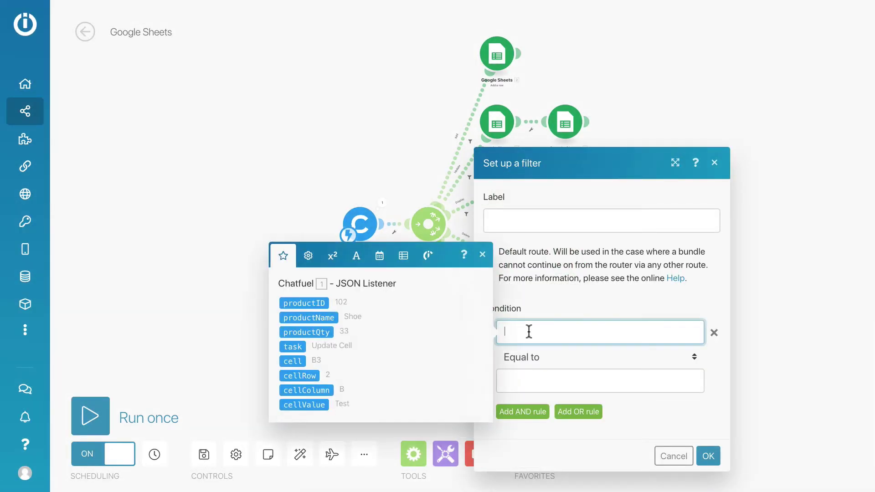
{"action": "left_click", "coordinate": [290, 351]}
{"action": "left_click", "coordinate": [543, 360]}
{"action": "left_click", "coordinate": [544, 372]}
{"action": "left_click", "coordinate": [541, 381]}
{"action": "type", "text": "update"}
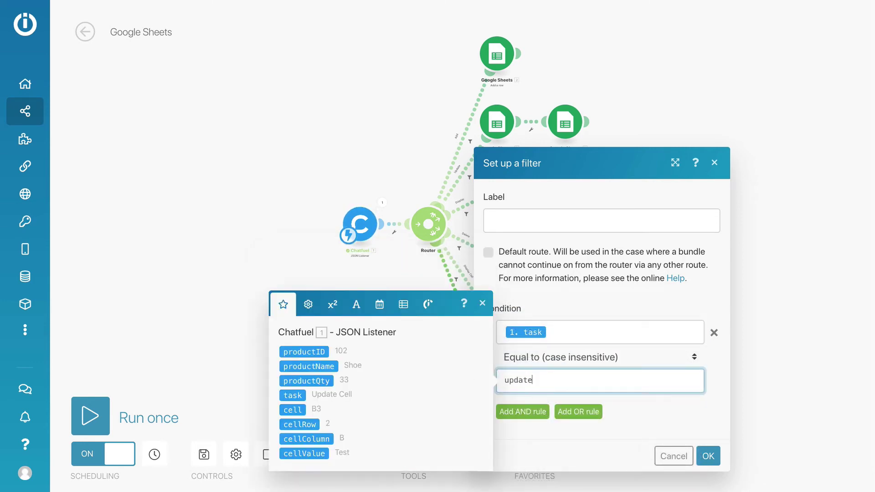
{"action": "type", "text": " cell"}
{"action": "left_click", "coordinate": [710, 457]}
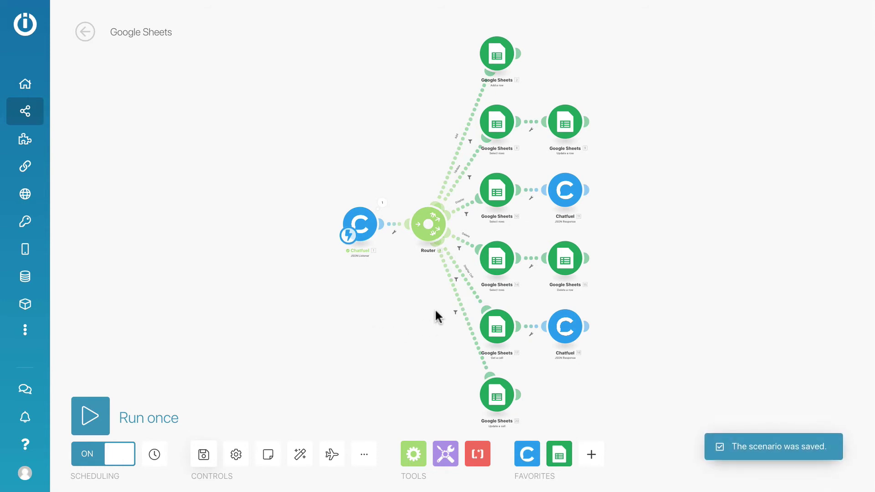
- Label the filter 'Update Cell', save the scenario and auto-align the modules
{"action": "scroll", "coordinate": [436, 310], "scroll_direction": "up", "scroll_amount": 3}
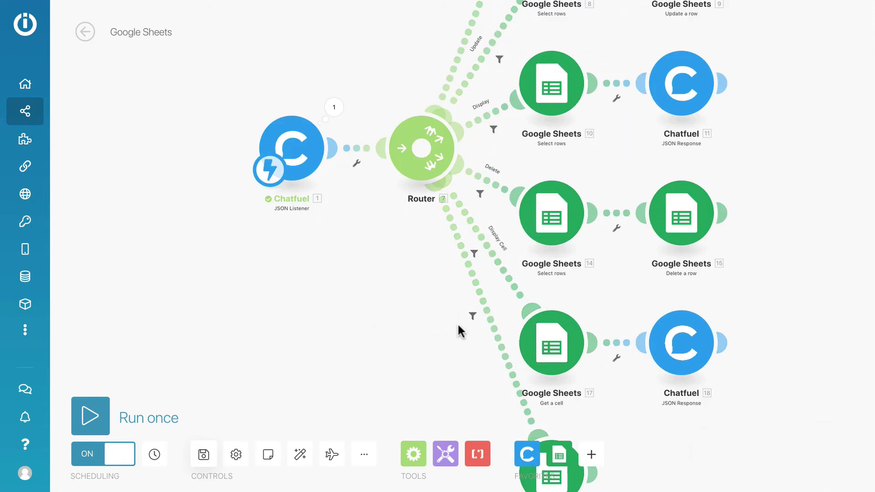
{"action": "left_click", "coordinate": [474, 318]}
{"action": "left_click", "coordinate": [573, 223]}
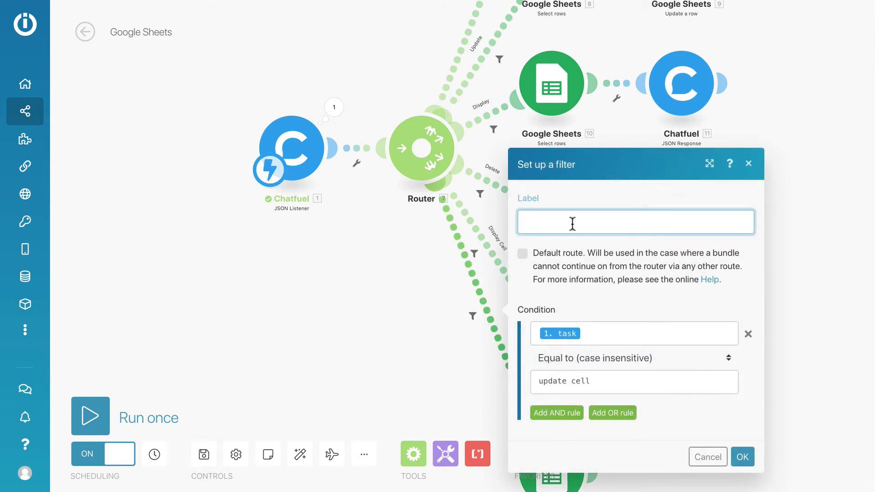
{"action": "type", "text": "Update Cell"}
{"action": "left_click", "coordinate": [742, 457]}
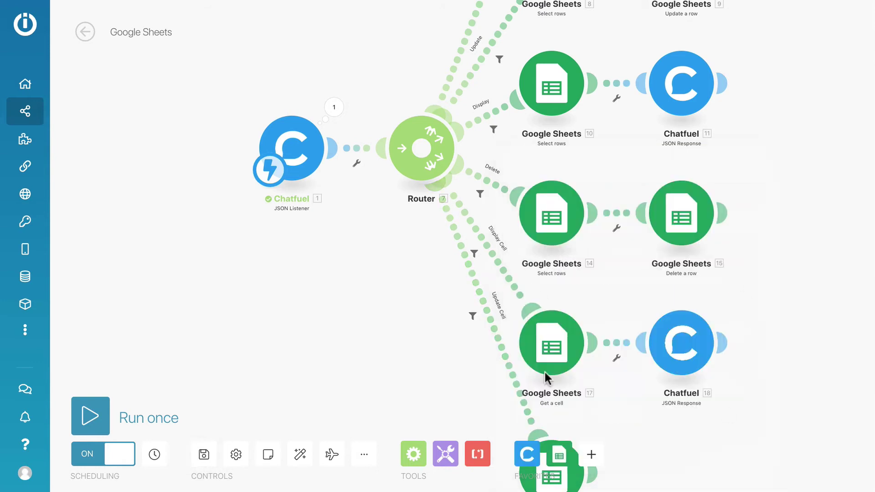
{"action": "left_click", "coordinate": [204, 454]}
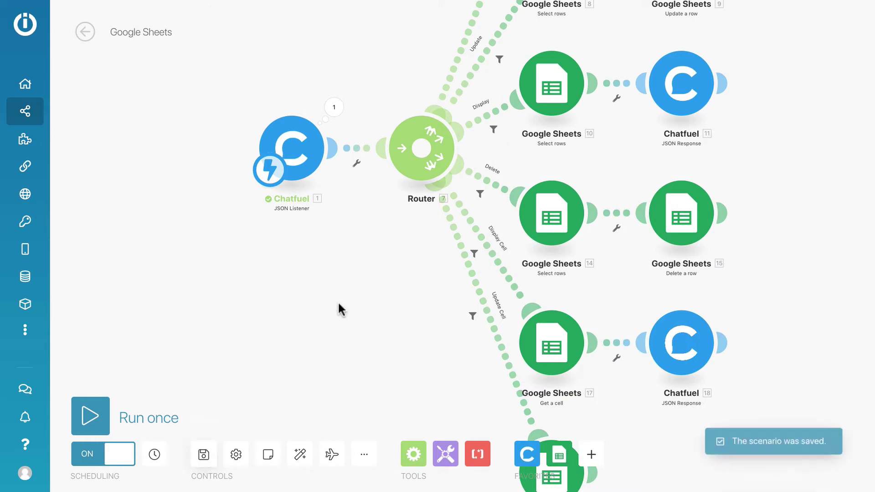
{"action": "left_click", "coordinate": [300, 454]}
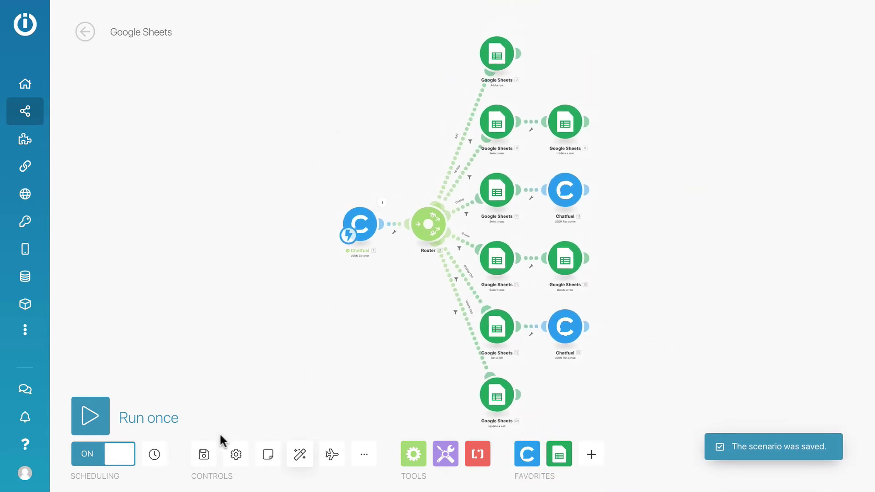
- Send 'Restart' to the Messenger bot, then choose Cell and Update Cell
{"action": "left_click", "coordinate": [203, 452]}
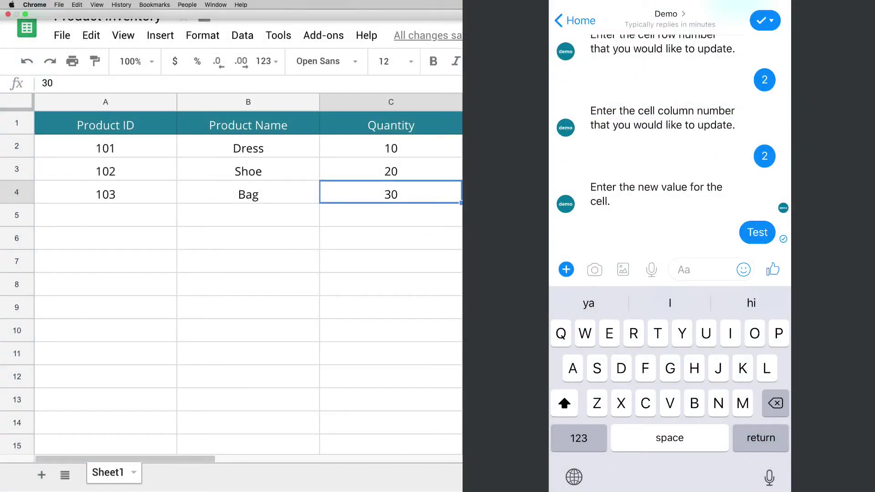
{"action": "type", "text": "Restart"}
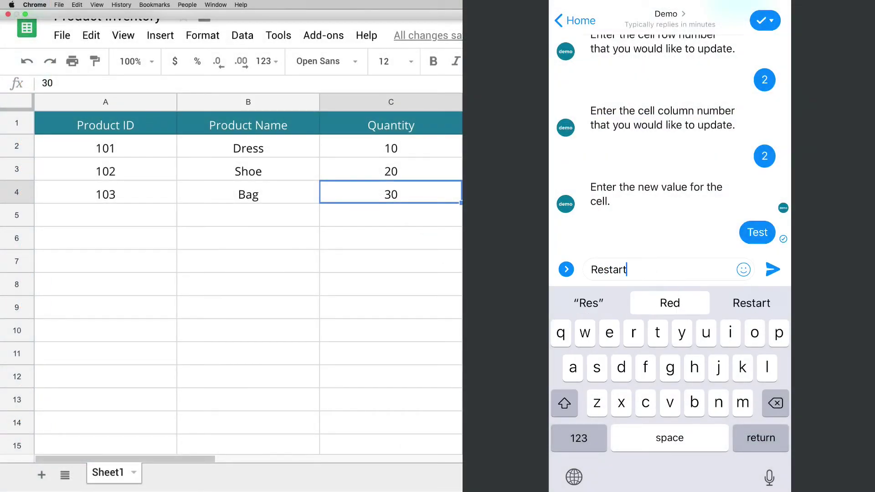
{"action": "key", "text": "Return"}
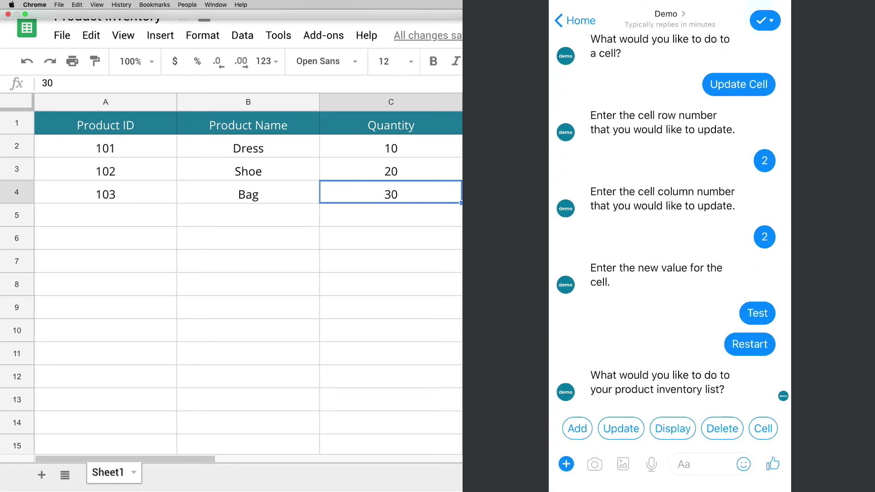
{"action": "left_click", "coordinate": [762, 428]}
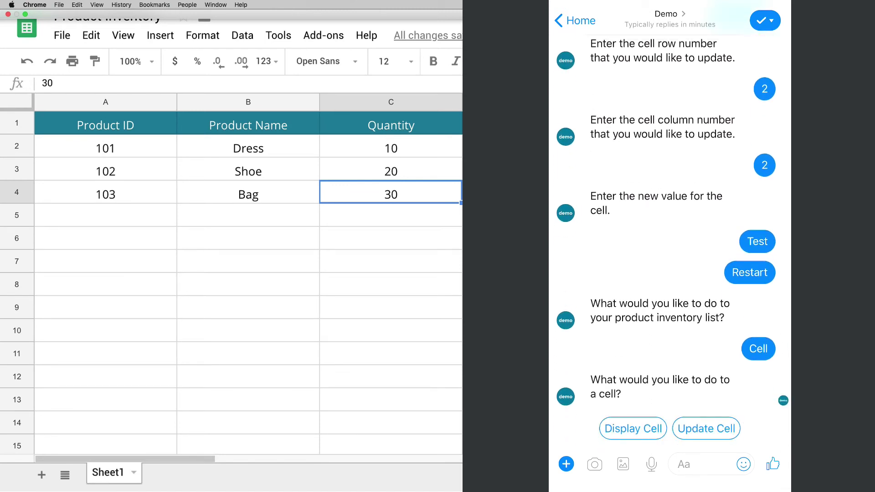
{"action": "left_click", "coordinate": [706, 429]}
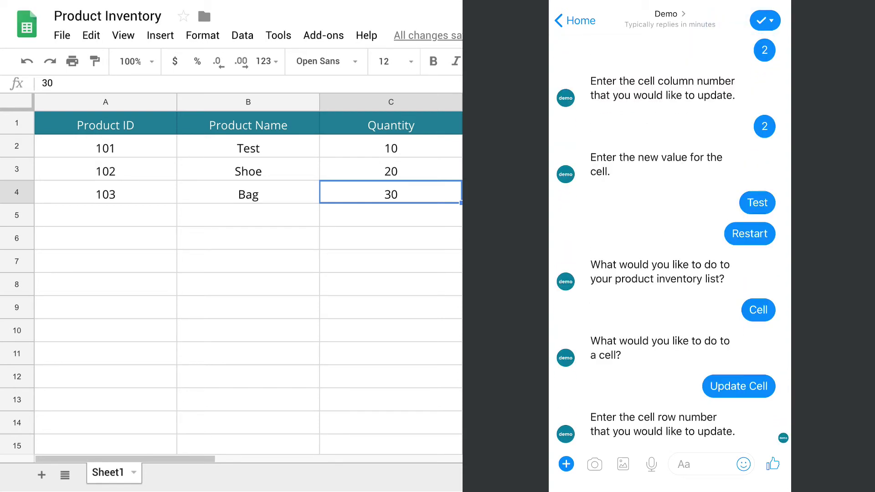
- Send row 4, column 3 and new value 19 to the bot in Messenger
{"action": "left_click", "coordinate": [684, 464]}
{"action": "left_click", "coordinate": [578, 438]}
{"action": "type", "text": "4"}
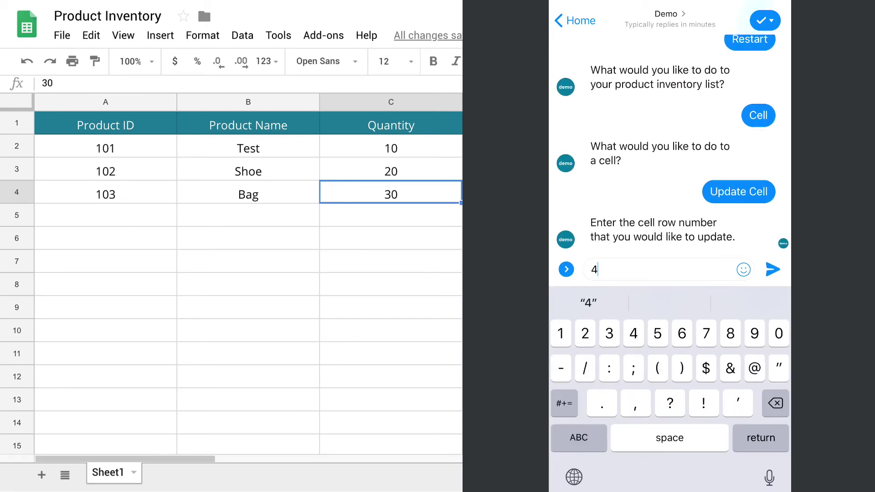
{"action": "left_click", "coordinate": [772, 270]}
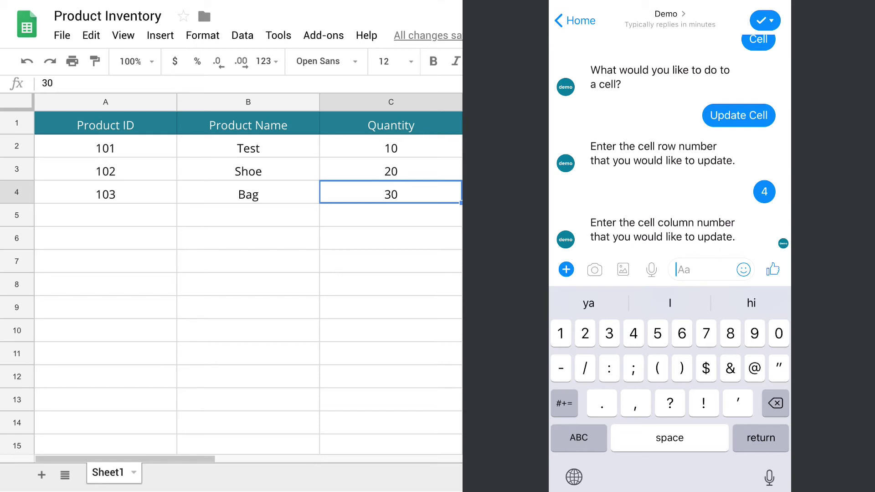
{"action": "type", "text": "3"}
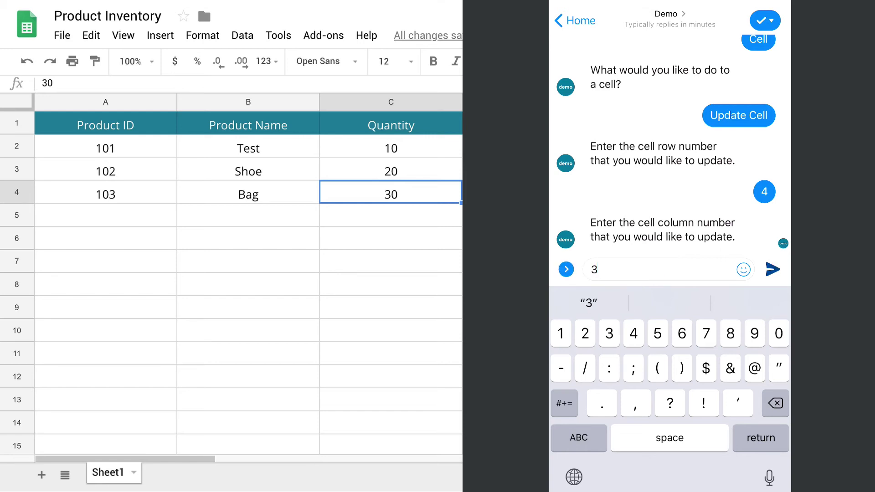
{"action": "key", "text": "Return"}
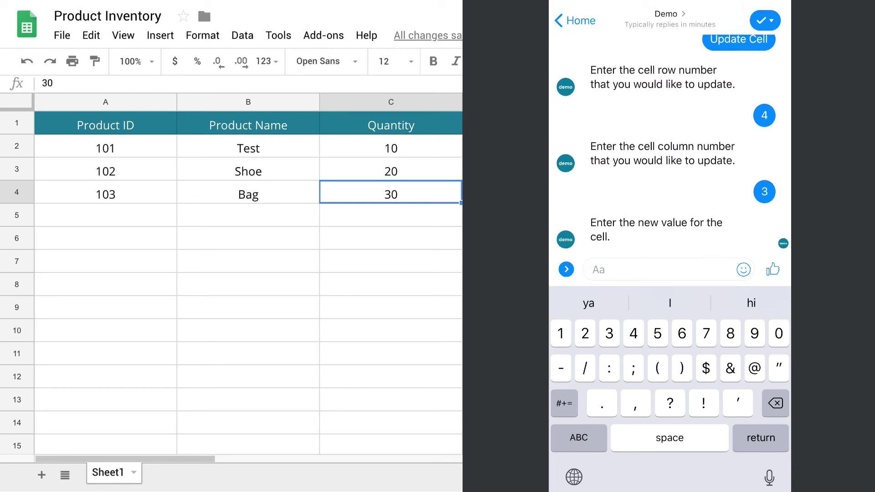
{"action": "left_click", "coordinate": [566, 269]}
{"action": "type", "text": "19"}
{"action": "key", "text": "Return"}
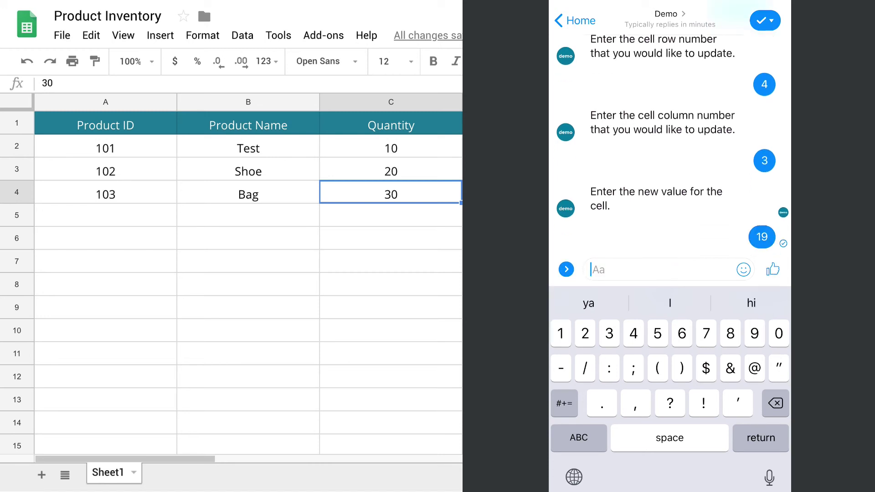